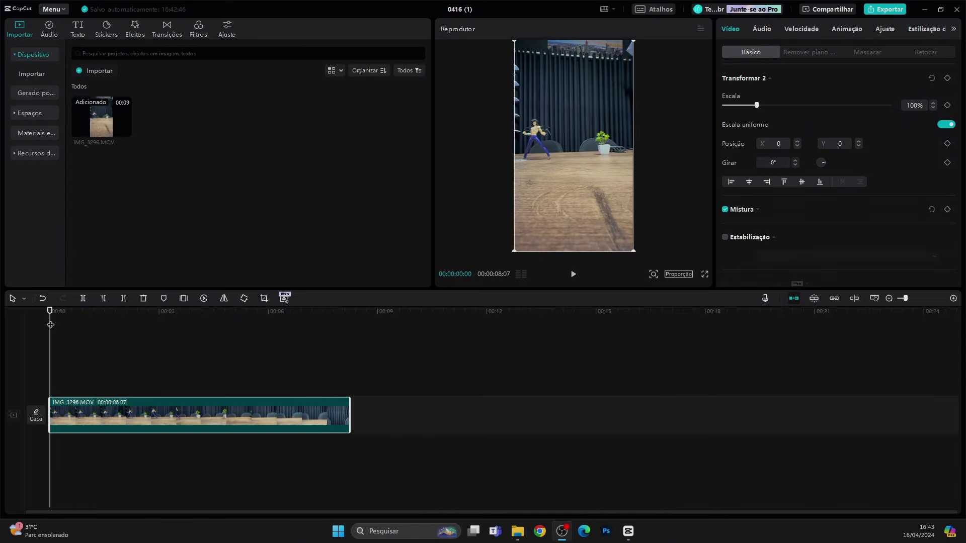
# Split the IMG_3296.MOV clip at 00:00:02:10 and delete the part before the cut
pyautogui.moveTo(50, 324); pyautogui.dragTo(50, 359)
pyautogui.press('space')
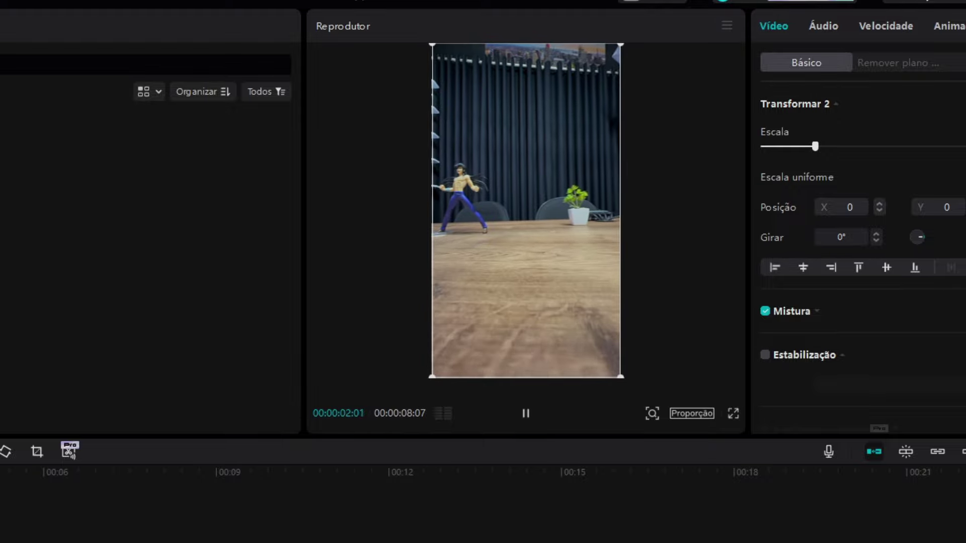
pyautogui.click(521, 405)
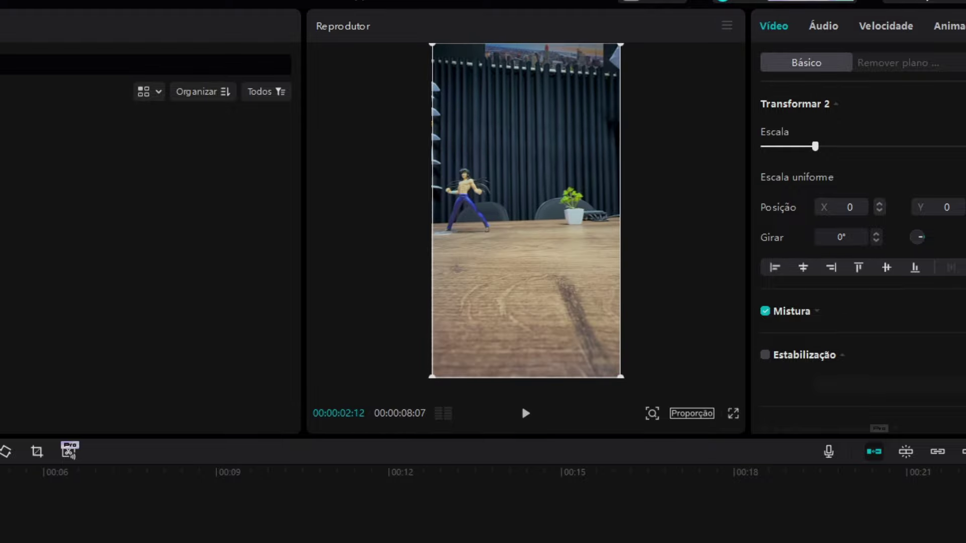
pyautogui.moveTo(69, 378); pyautogui.dragTo(36, 374)
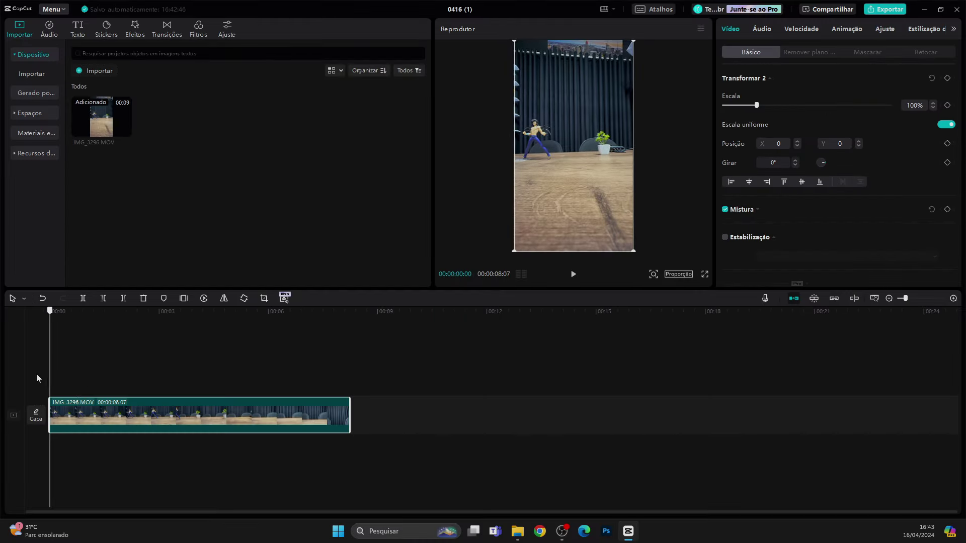
pyautogui.press('space')
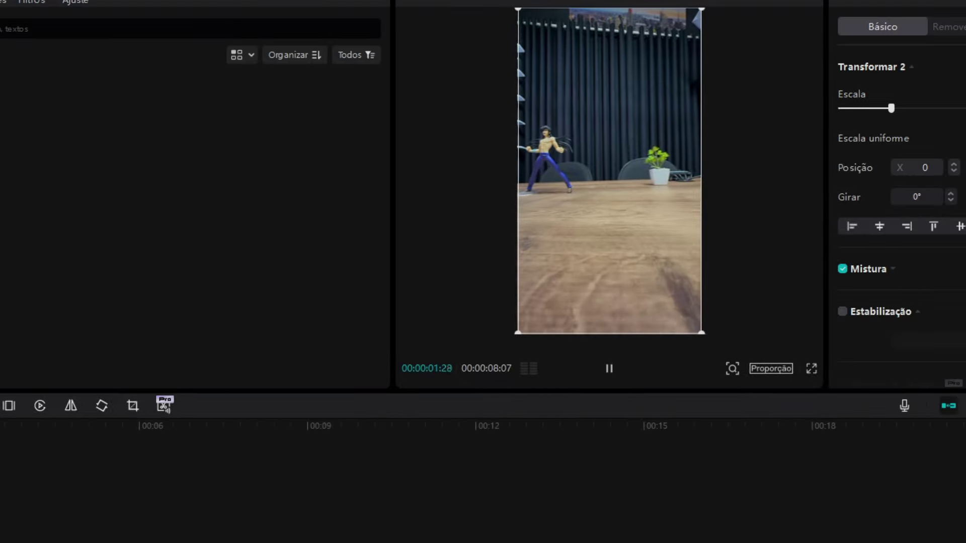
pyautogui.press('space')
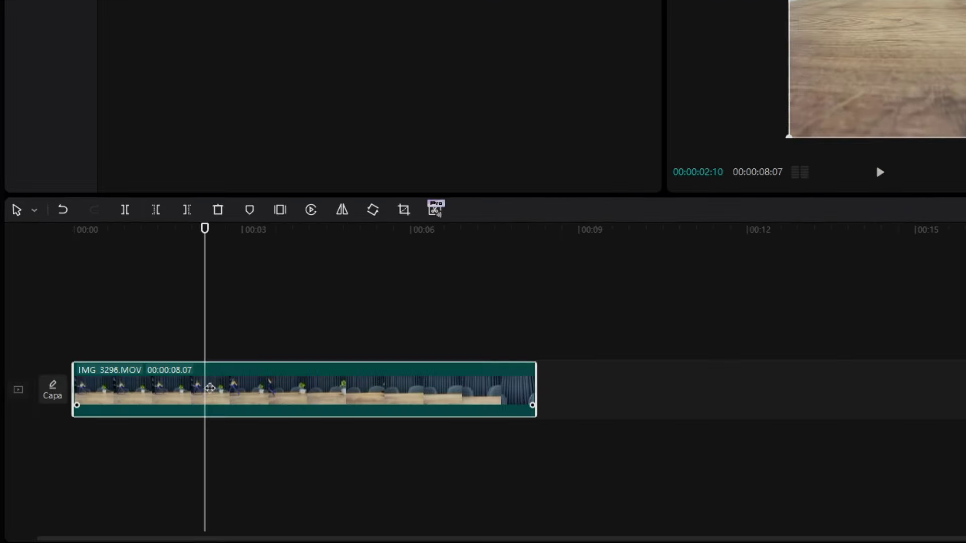
pyautogui.hotkey('ctrl', 'b')
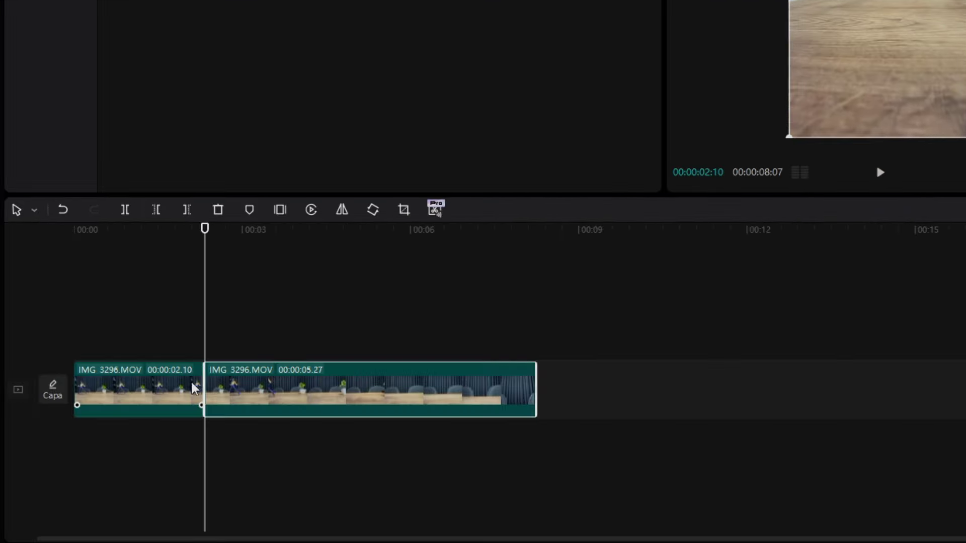
pyautogui.click(194, 388)
pyautogui.press('Delete')
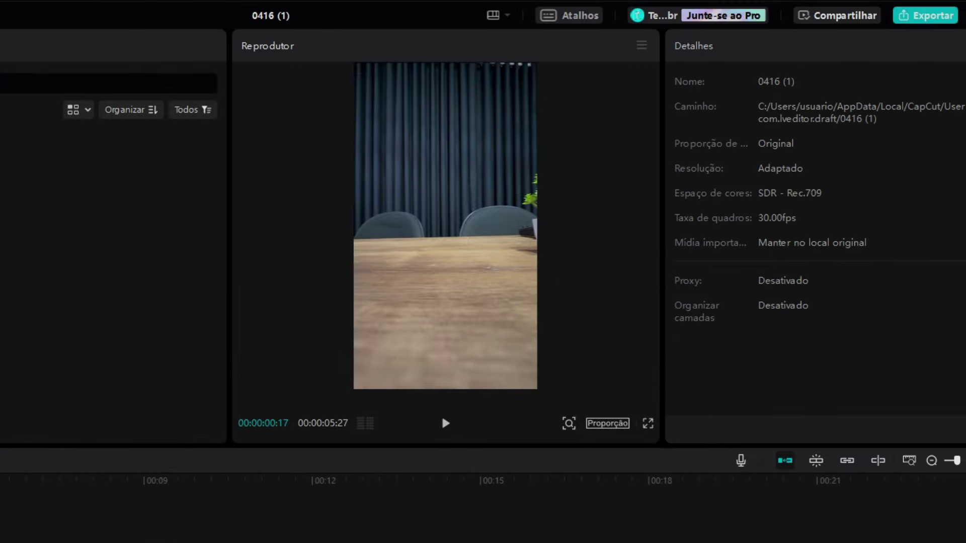
# Split the remaining clip at 00:00:03:23 and delete the part after the cut
pyautogui.click(881, 172)
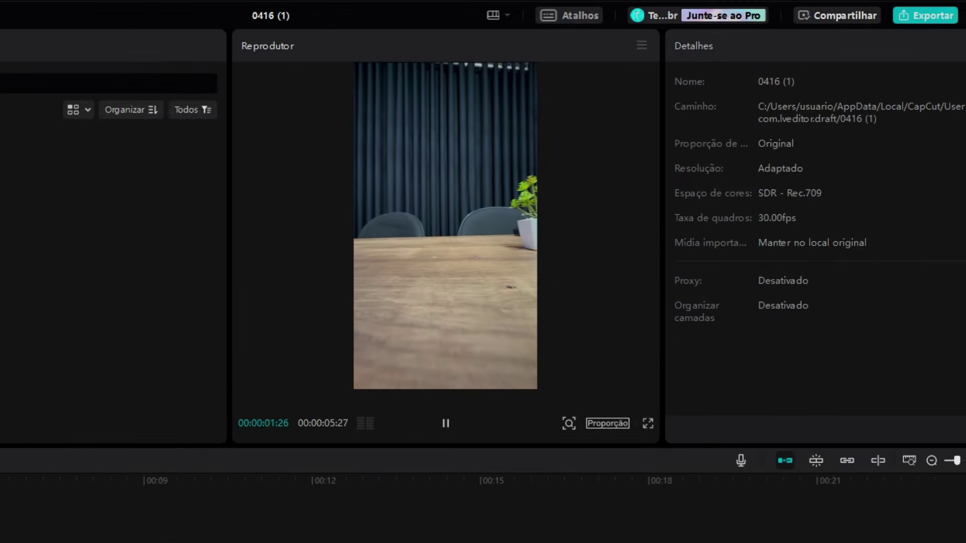
pyautogui.click(446, 423)
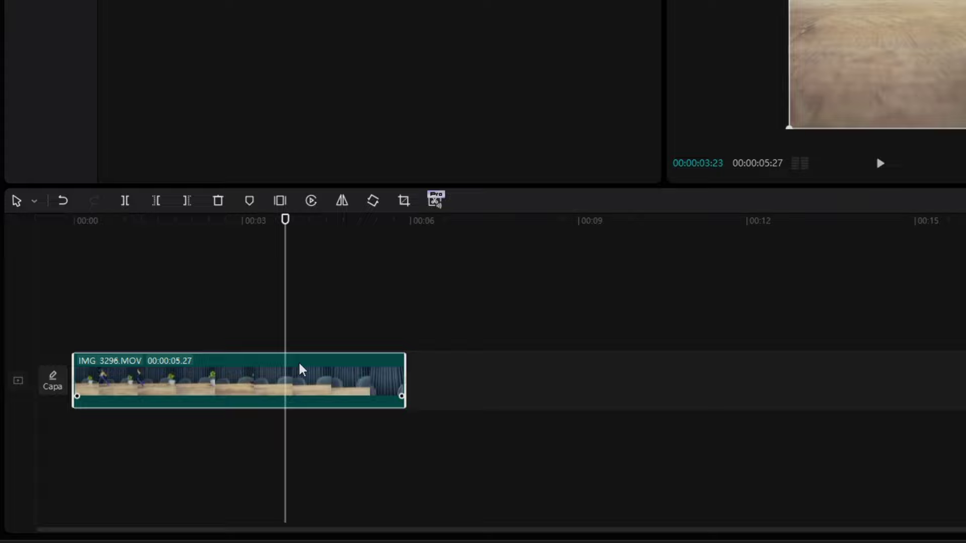
pyautogui.hotkey('ctrl', 'b')
pyautogui.click(320, 382)
pyautogui.press('Delete')
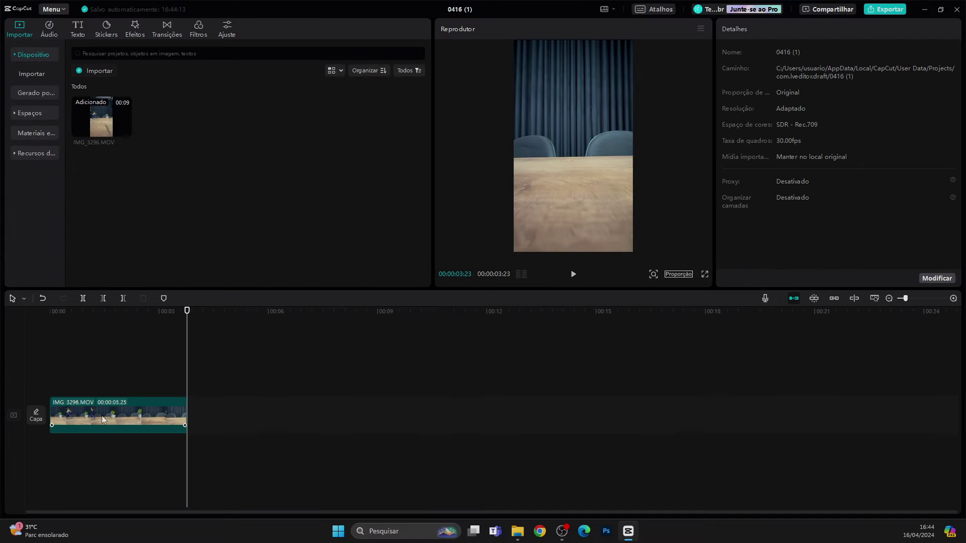
# Turn on stabilization for the trimmed clip at the Recomendado level
pyautogui.click(102, 416)
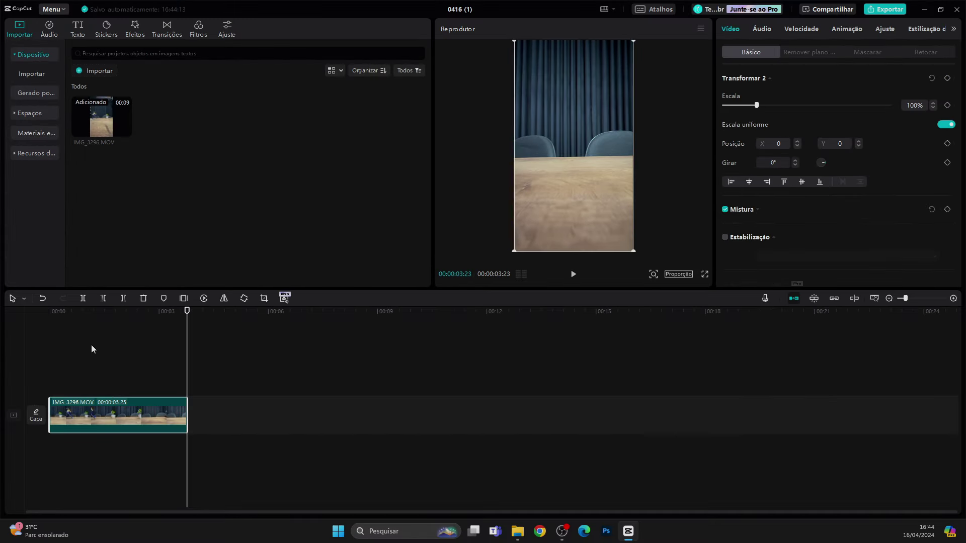
pyautogui.click(90, 346)
pyautogui.click(105, 415)
pyautogui.moveTo(182, 328); pyautogui.dragTo(96, 329)
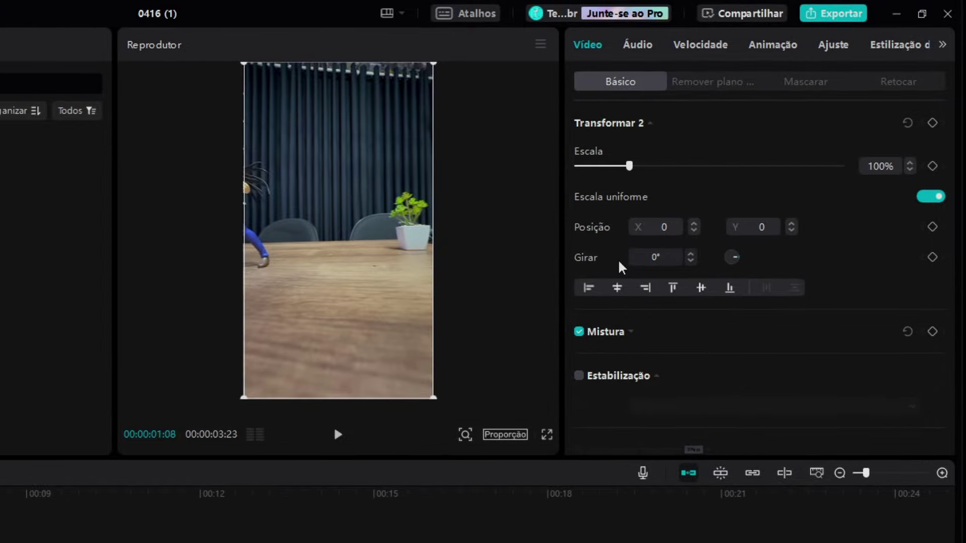
pyautogui.click(579, 376)
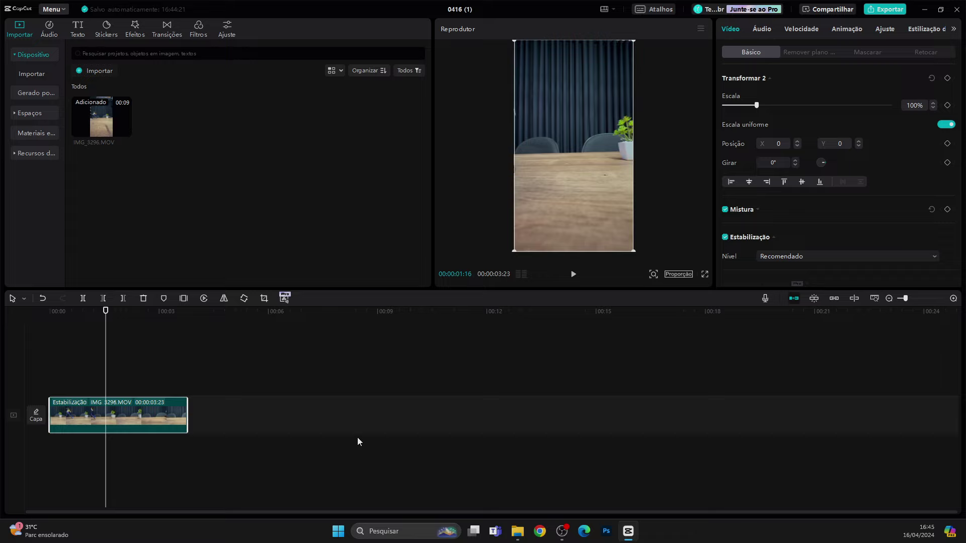
# Turn off the clip's stabilization to preview it unstabilized from the start, and undo the change
pyautogui.click(158, 356)
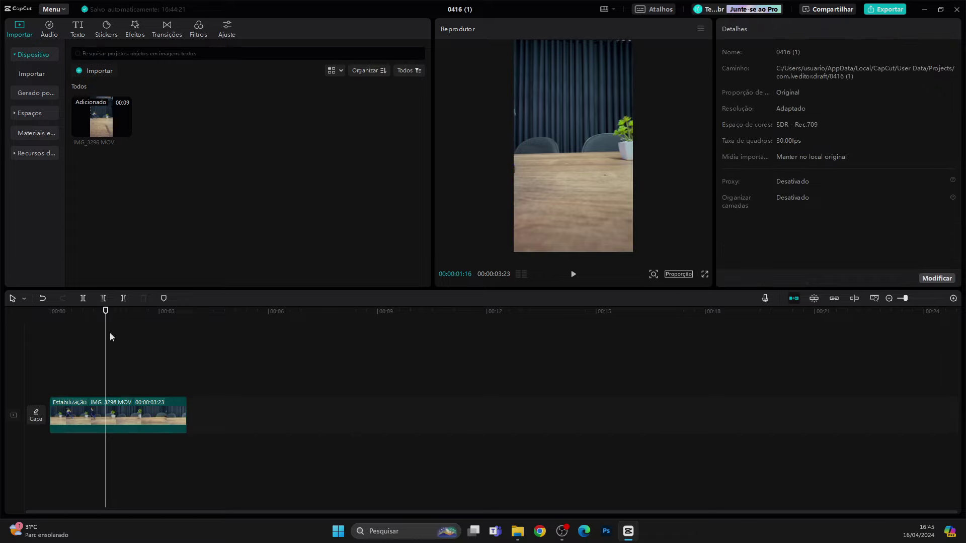
pyautogui.click(151, 417)
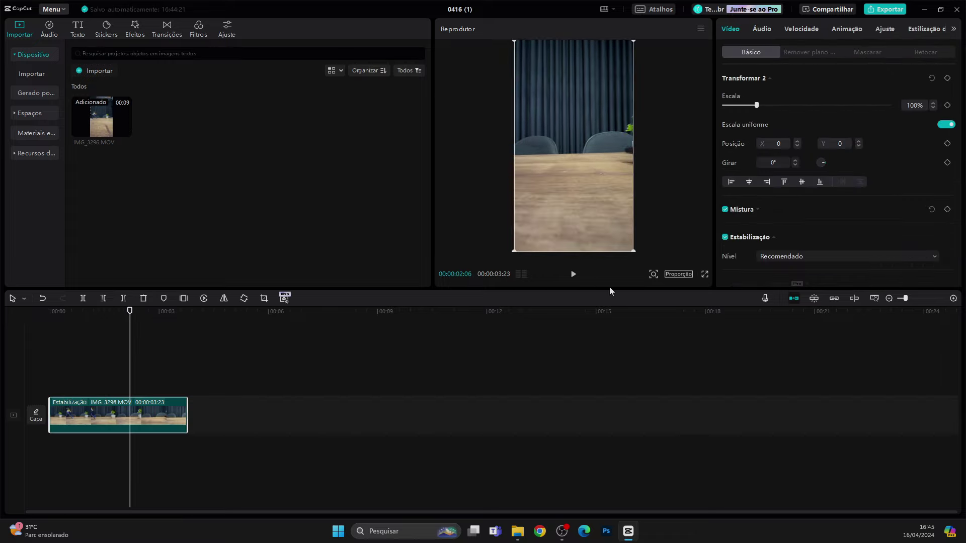
pyautogui.click(725, 237)
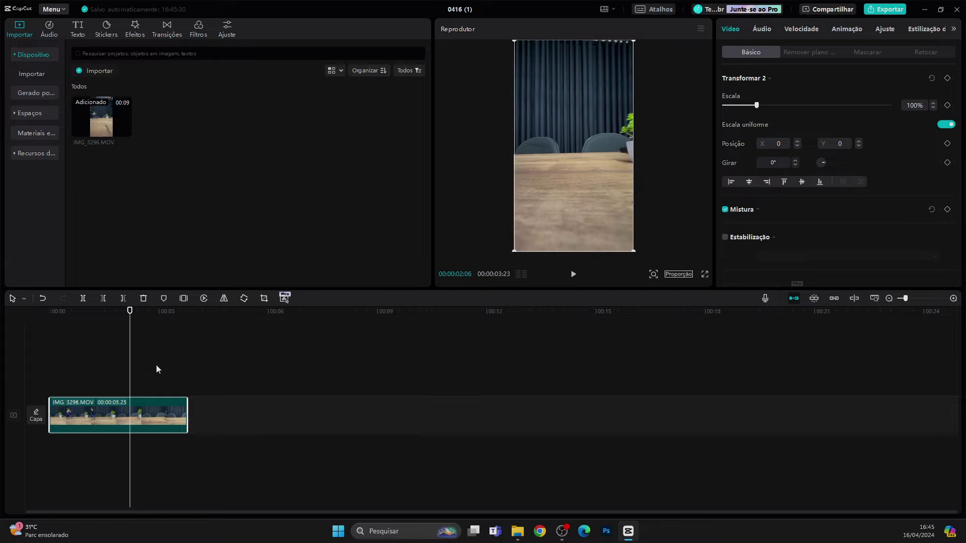
pyautogui.moveTo(133, 356); pyautogui.dragTo(51, 364)
pyautogui.press('space')
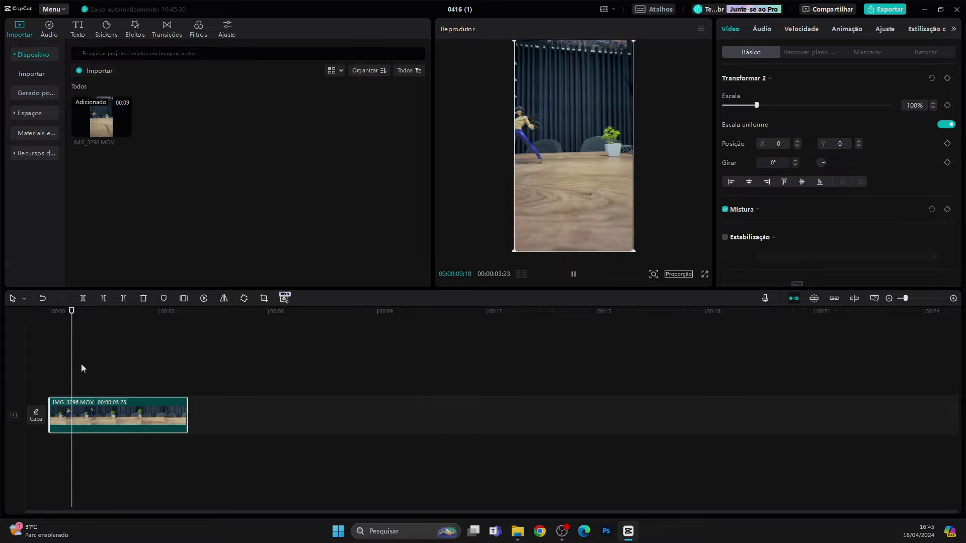
pyautogui.press('space')
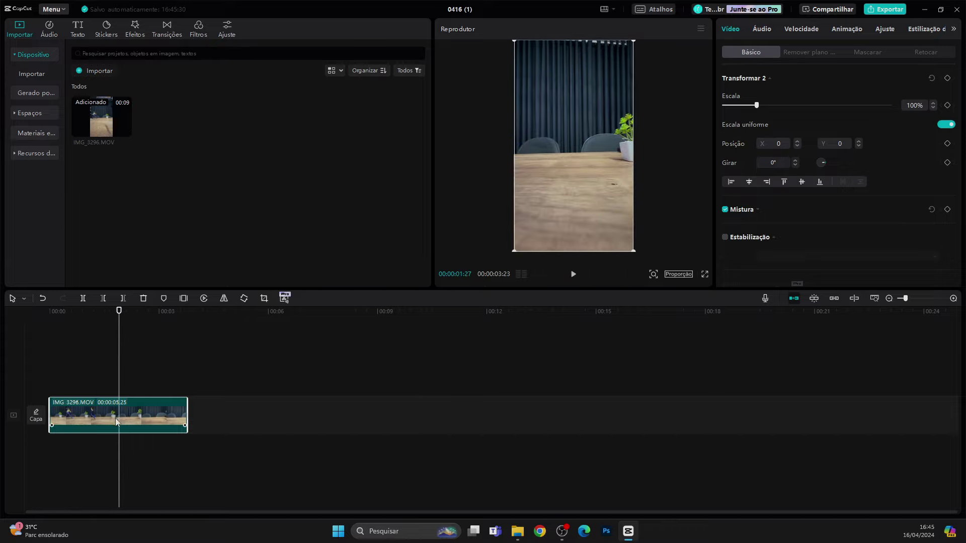
pyautogui.hotkey('ctrl', 'z')
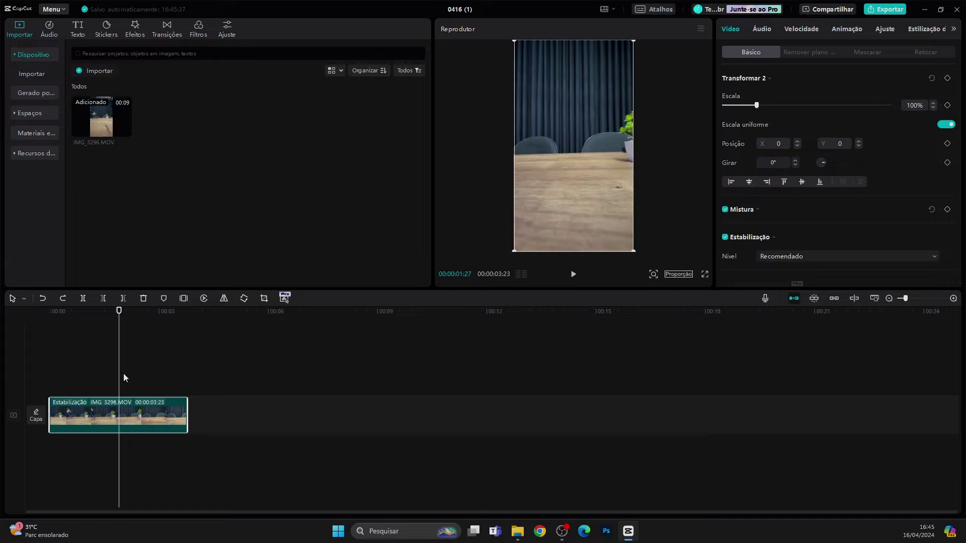
# Play the stabilized clip from its start to check how smooth the camera movement is
pyautogui.press('Home')
pyautogui.press('space')
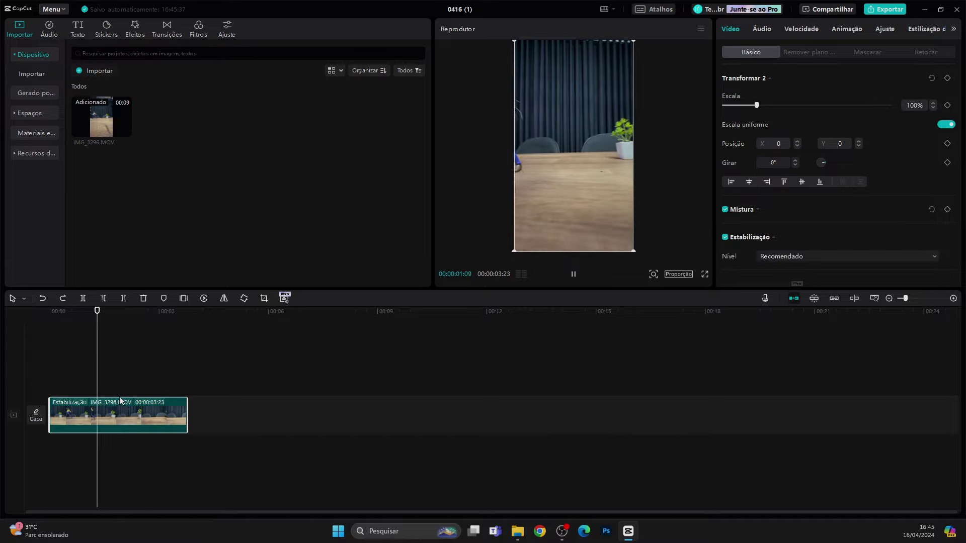
pyautogui.press('space')
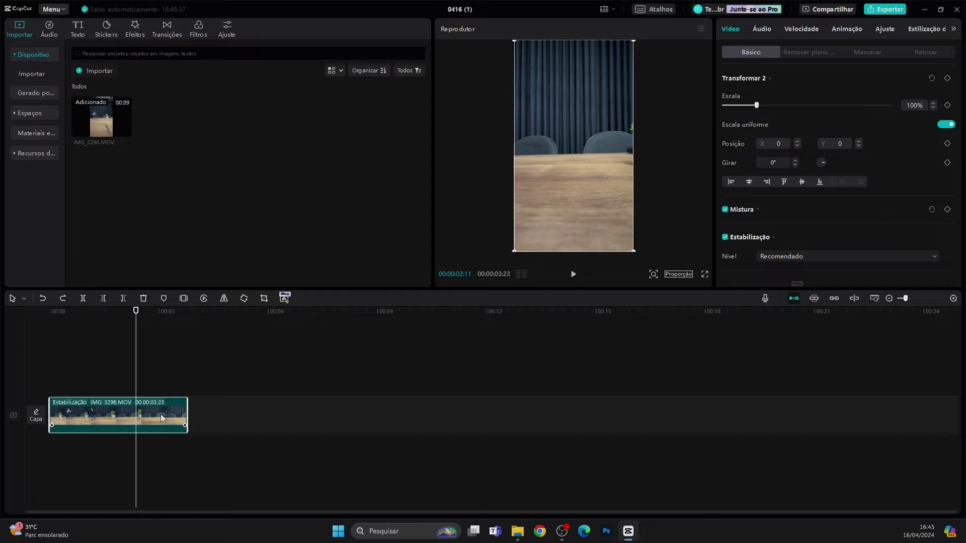
# Add a Padrão text on a track above the video clip, at the beginning of the timeline
pyautogui.moveTo(137, 348); pyautogui.dragTo(71, 357)
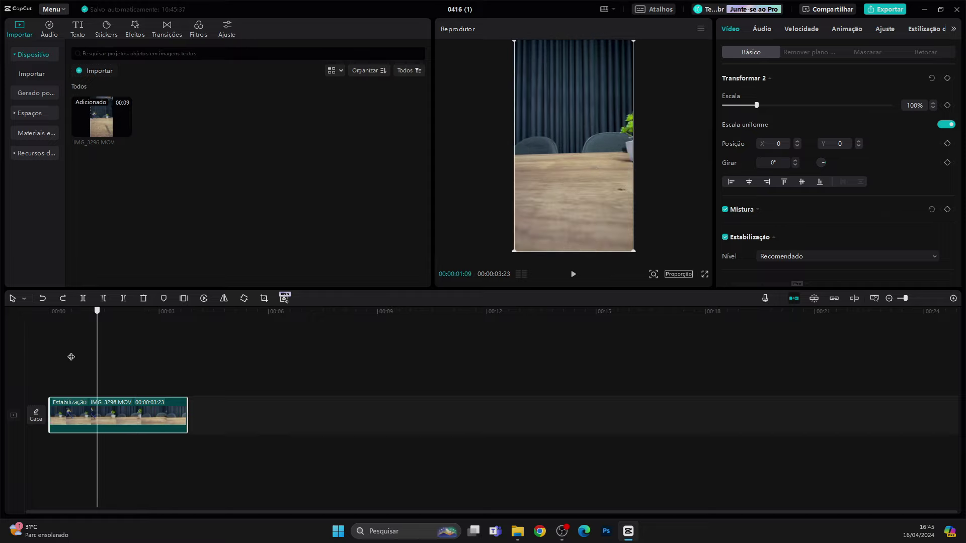
pyautogui.click(13, 351)
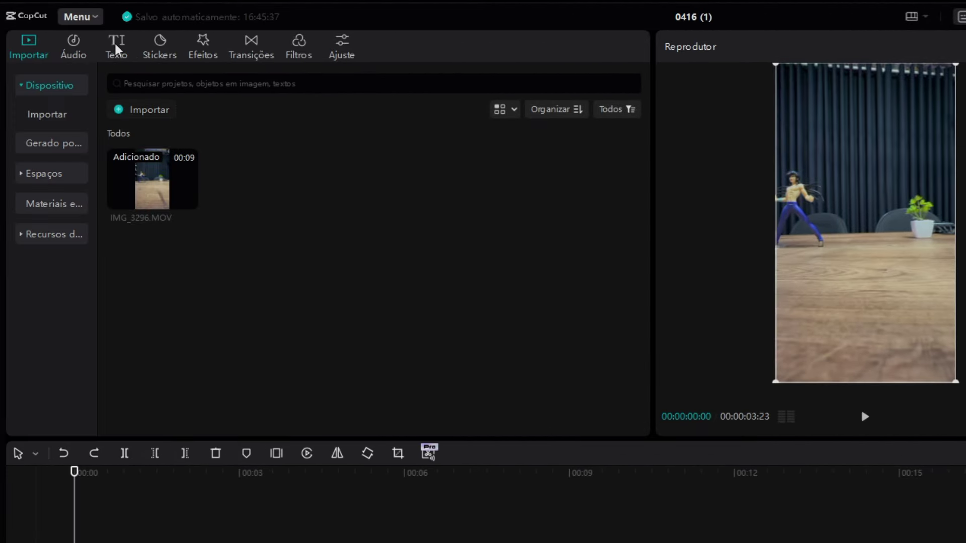
pyautogui.click(126, 55)
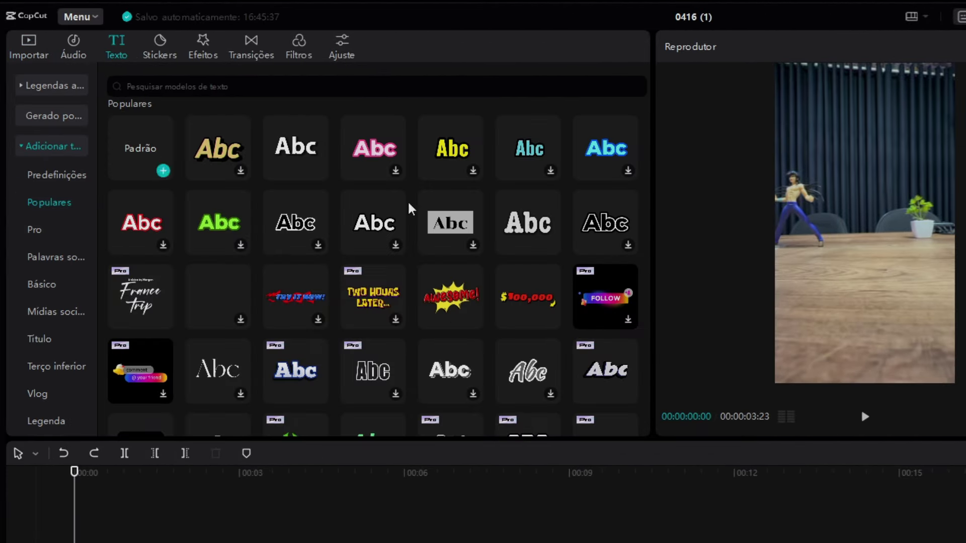
pyautogui.moveTo(142, 151); pyautogui.dragTo(81, 542)
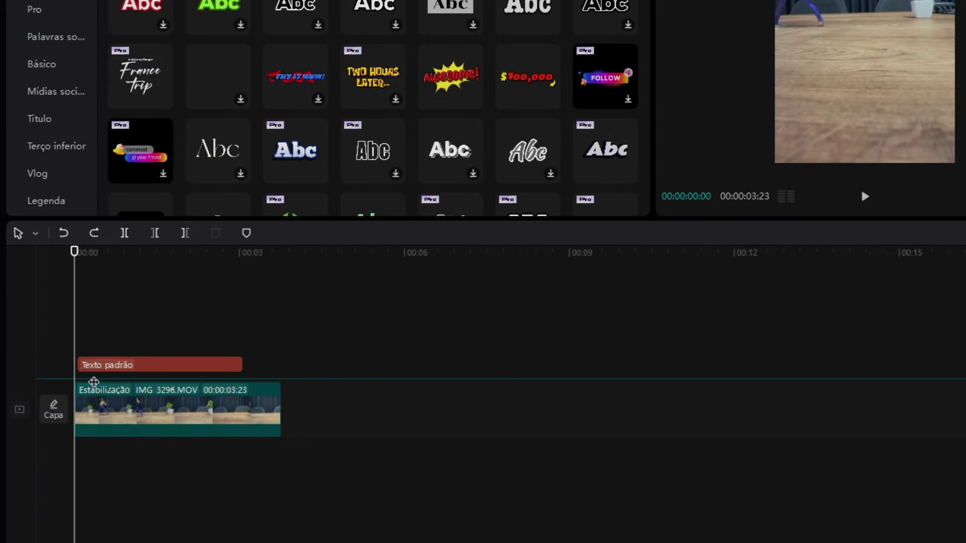
pyautogui.moveTo(94, 381); pyautogui.dragTo(71, 385)
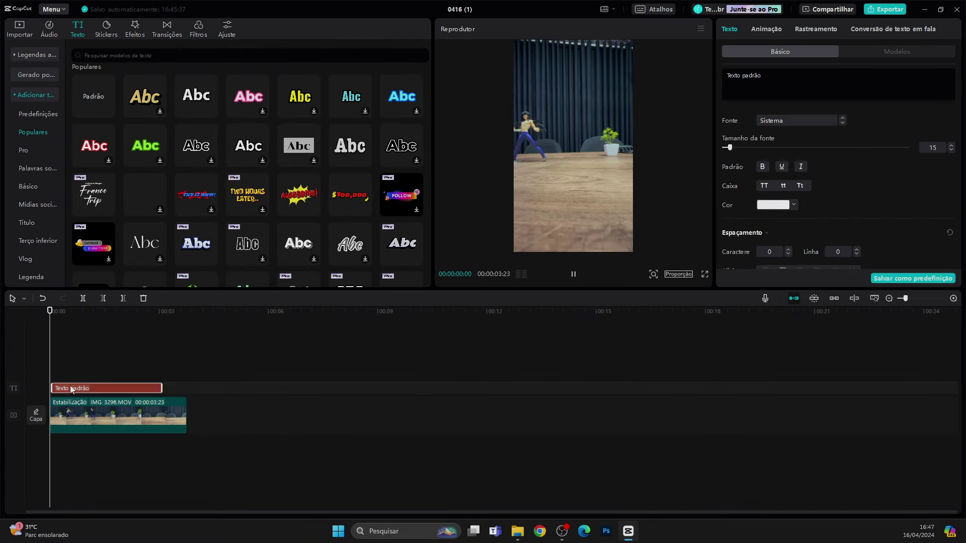
# Replace the default text's wording with "MOVIMENTO", viewing it at 00:00:00:28
pyautogui.press('space')
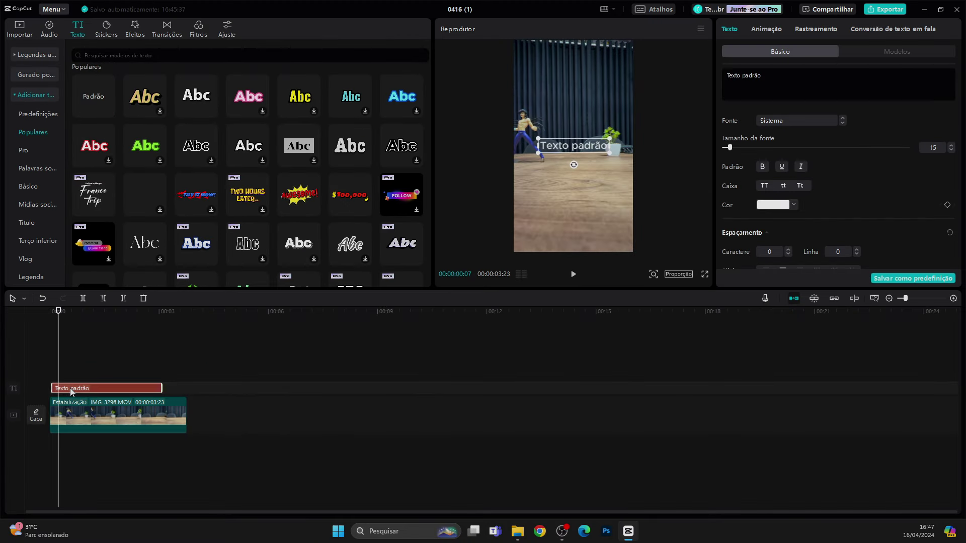
pyautogui.press('space')
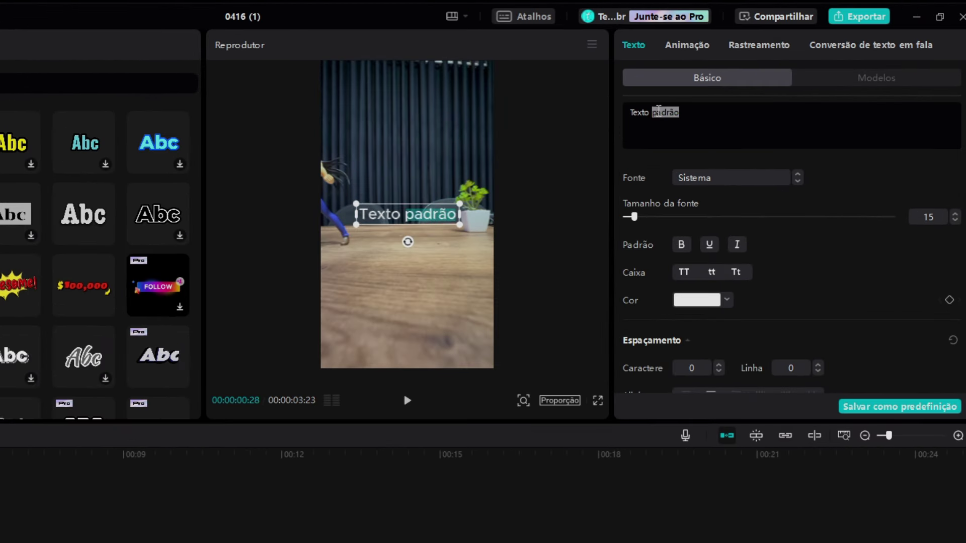
pyautogui.hotkey('ctrl', 'a')
pyautogui.press('BackSpace')
pyautogui.write('MOVIMENTO')
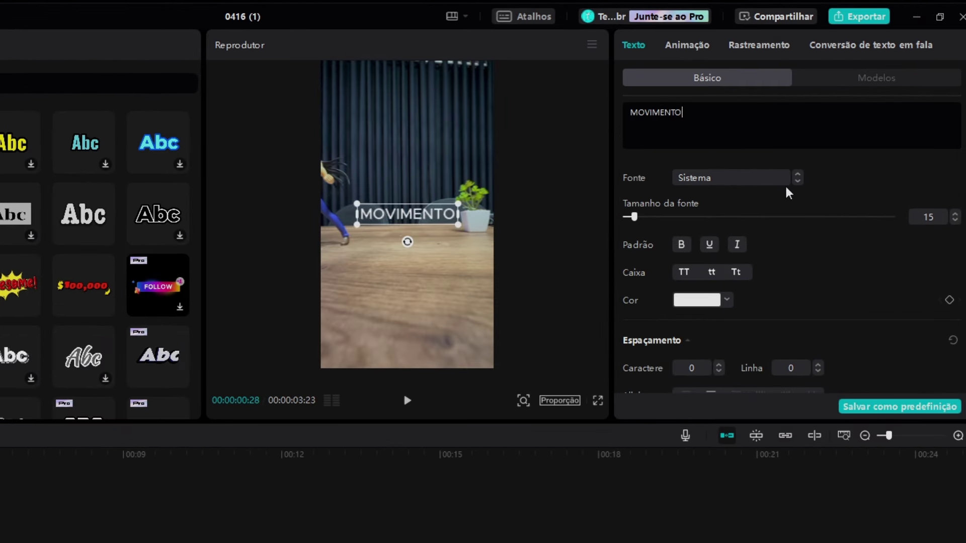
# Set the font of the MOVIMENTO text to MODERN
pyautogui.click(720, 181)
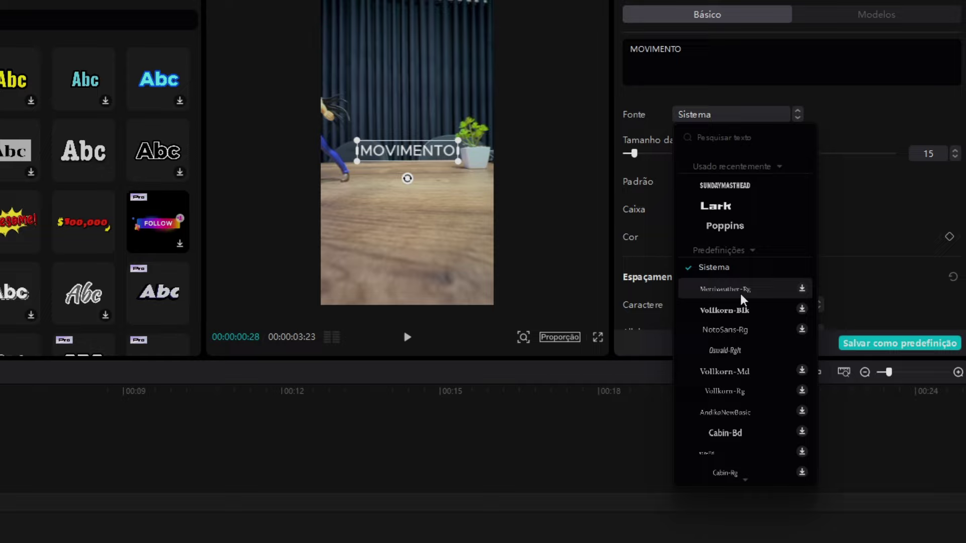
pyautogui.scroll(-4, 740, 300)
pyautogui.scroll(2, 738, 427)
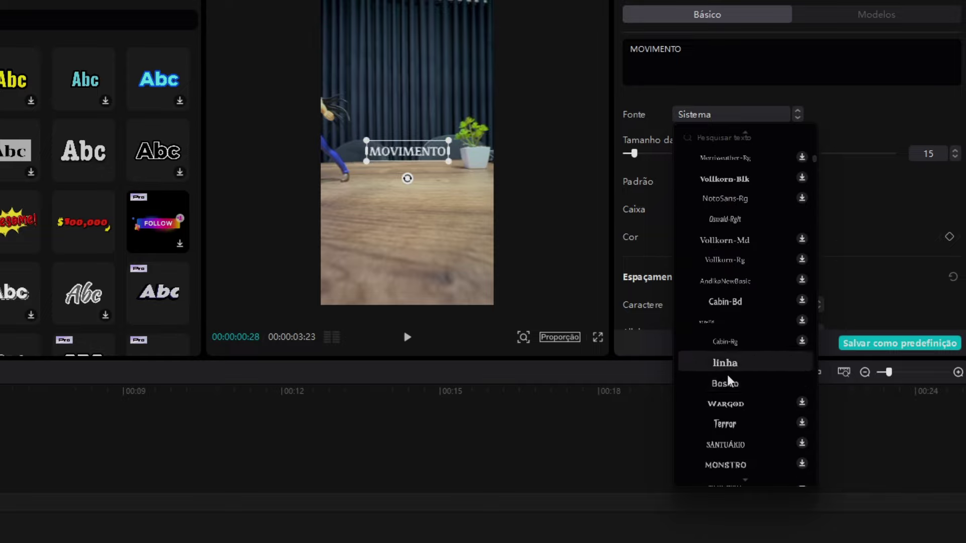
pyautogui.scroll(-10, 730, 382)
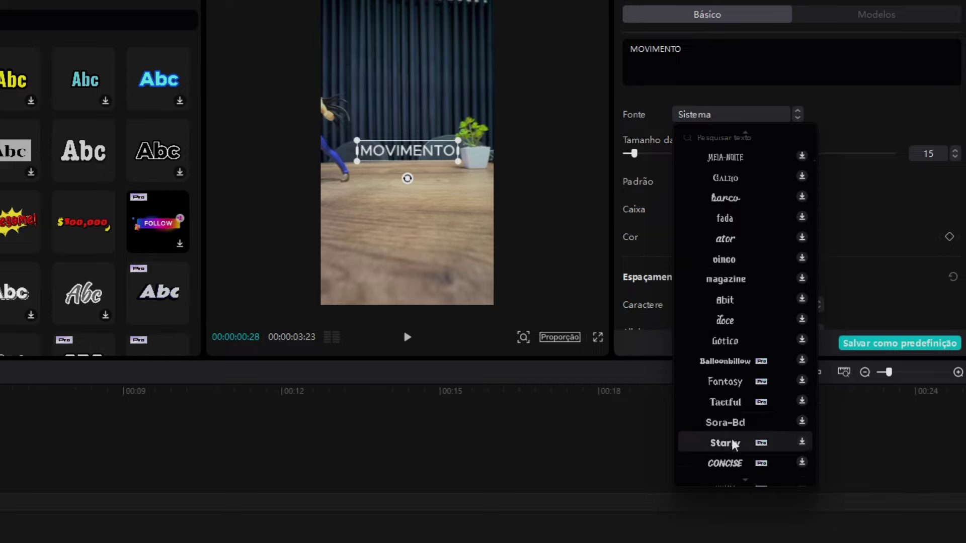
pyautogui.scroll(-3, 758, 417)
pyautogui.scroll(-3, 732, 466)
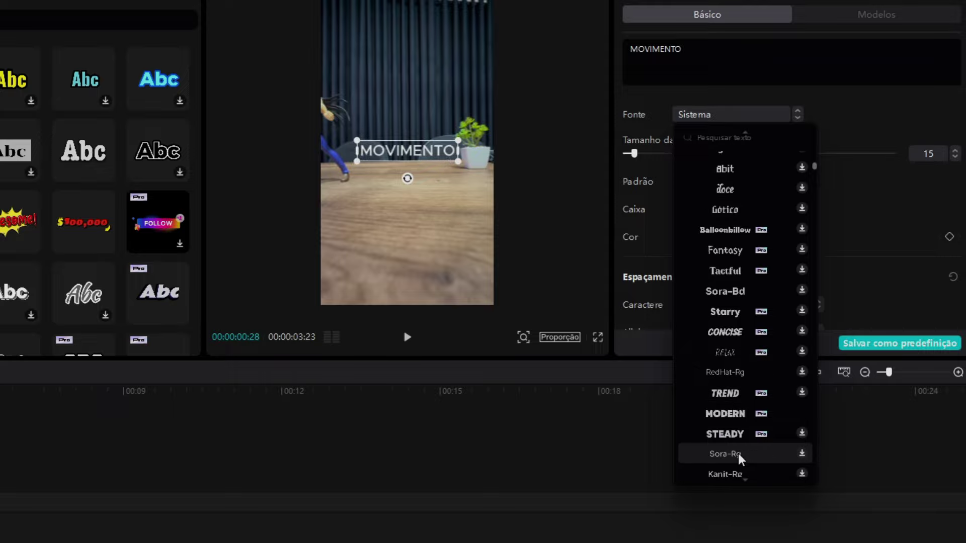
pyautogui.click(744, 425)
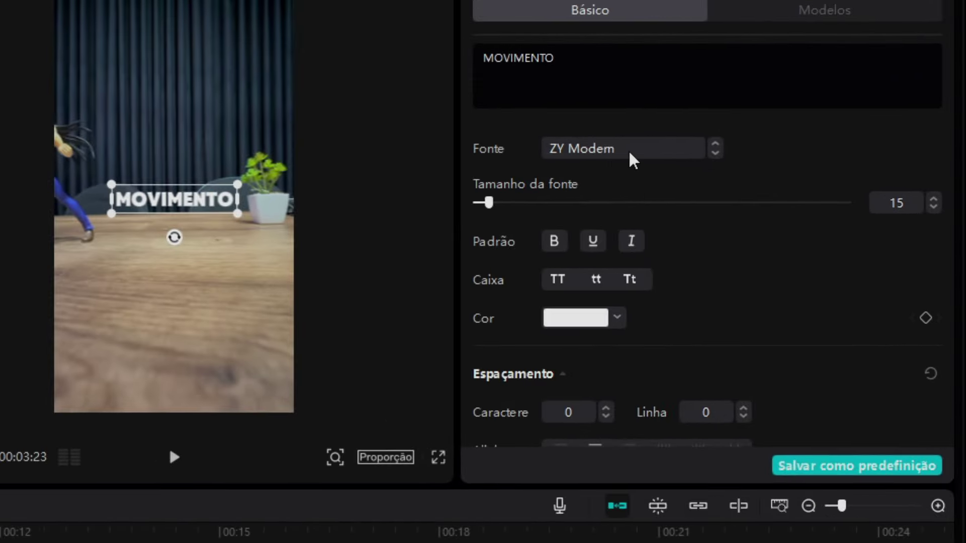
# Compare the Sunday Masthead and Modern fonts on the MOVIMENTO text and settle on Sunday Masthead-Rg
pyautogui.click(633, 160)
pyautogui.scroll(5, 664, 371)
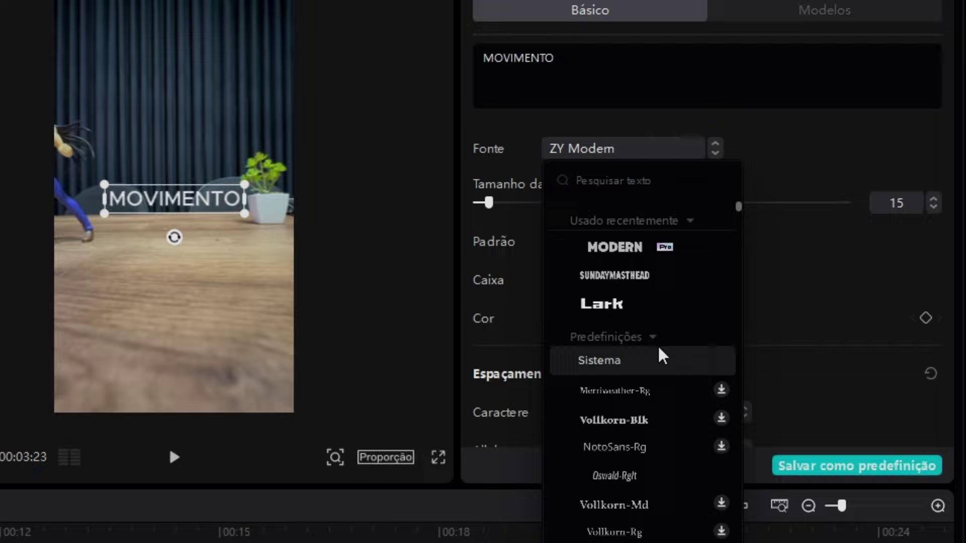
pyautogui.click(625, 282)
pyautogui.click(613, 160)
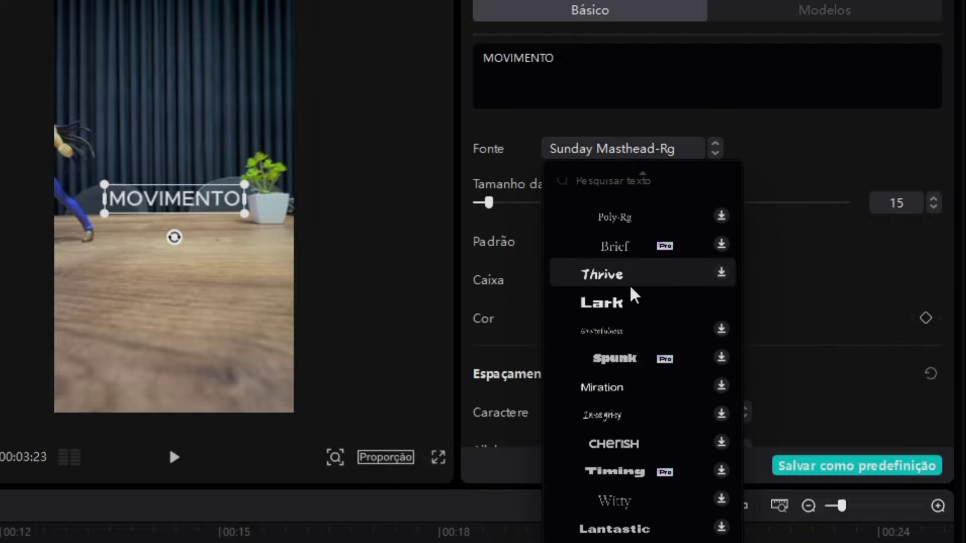
pyautogui.scroll(-5, 622, 317)
pyautogui.scroll(10, 626, 291)
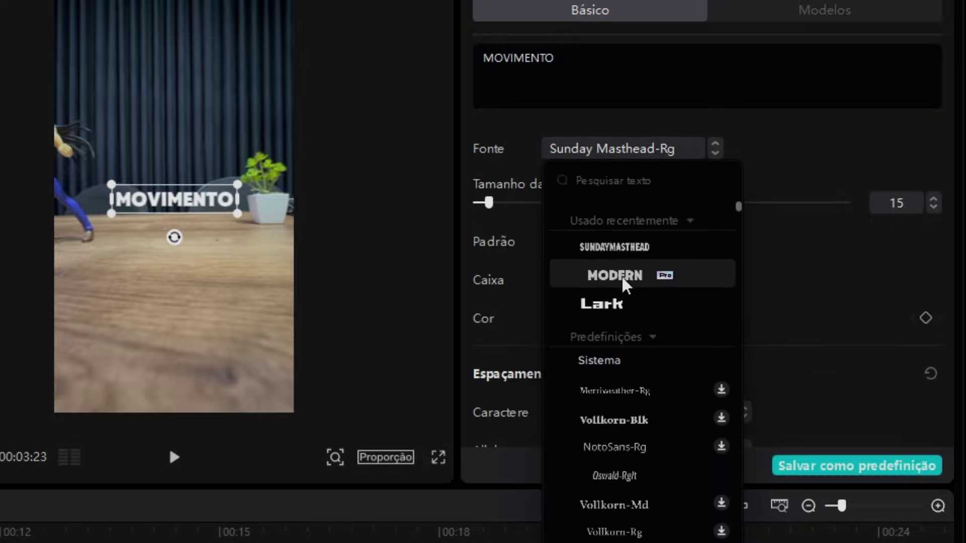
pyautogui.click(630, 283)
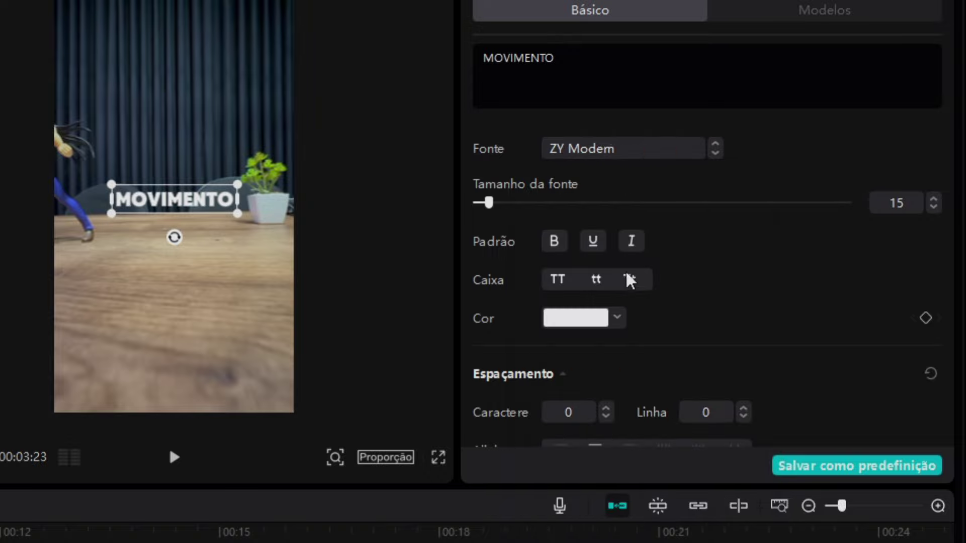
pyautogui.click(623, 155)
pyautogui.scroll(5, 649, 251)
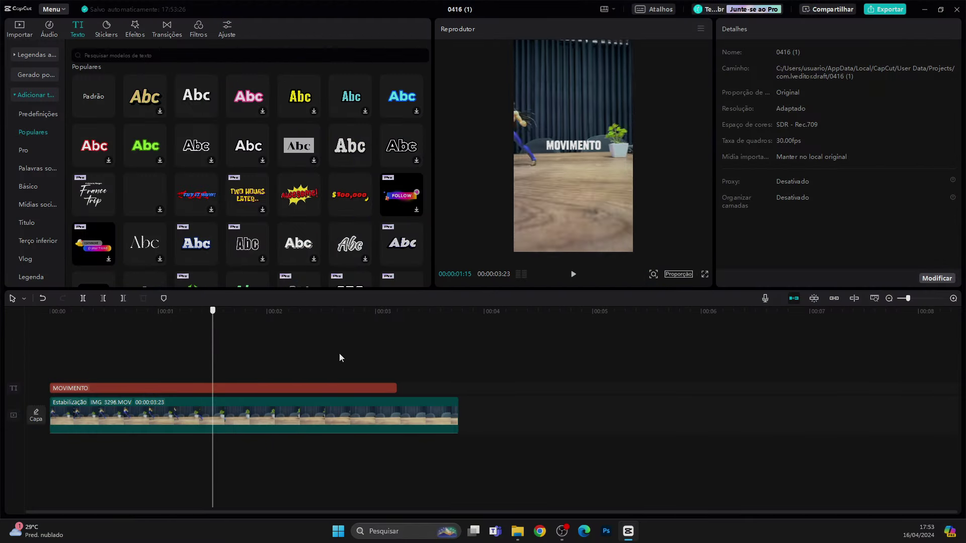
# Play the timeline from its start to check the restyled MOVIMENTO title over the moving clip
pyautogui.moveTo(341, 358); pyautogui.dragTo(17, 371)
pyautogui.press('space')
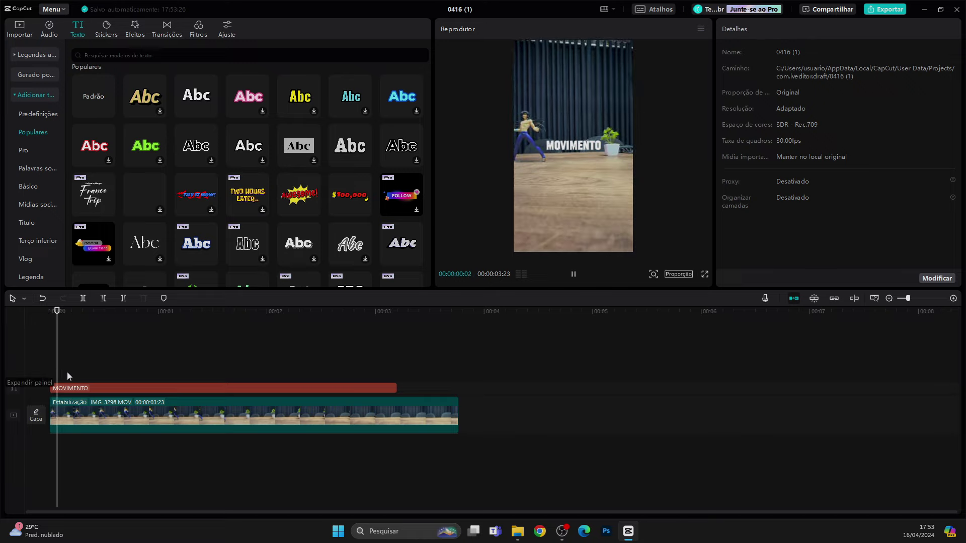
pyautogui.press('space')
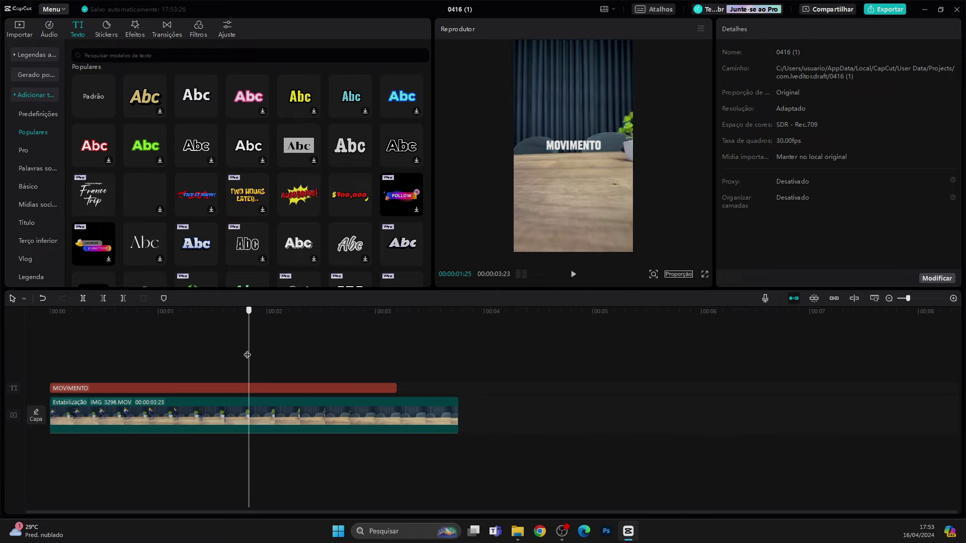
# Add a Transformar keyframe covering scale, position and rotation to the MOVIMENTO text at 00:00:00:00
pyautogui.moveTo(248, 355); pyautogui.dragTo(31, 373)
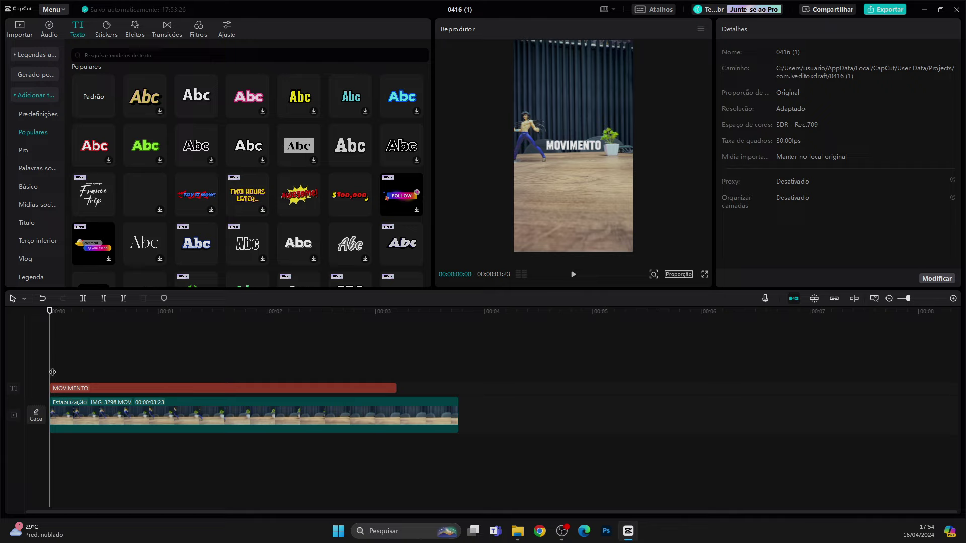
pyautogui.moveTo(55, 376)
pyautogui.mouseDown()
pyautogui.moveTo(270, 342)
pyautogui.moveTo(116, 345)
pyautogui.moveTo(122, 337)
pyautogui.moveTo(29, 367)
pyautogui.moveTo(45, 379)
pyautogui.mouseUp()
pyautogui.click(78, 387)
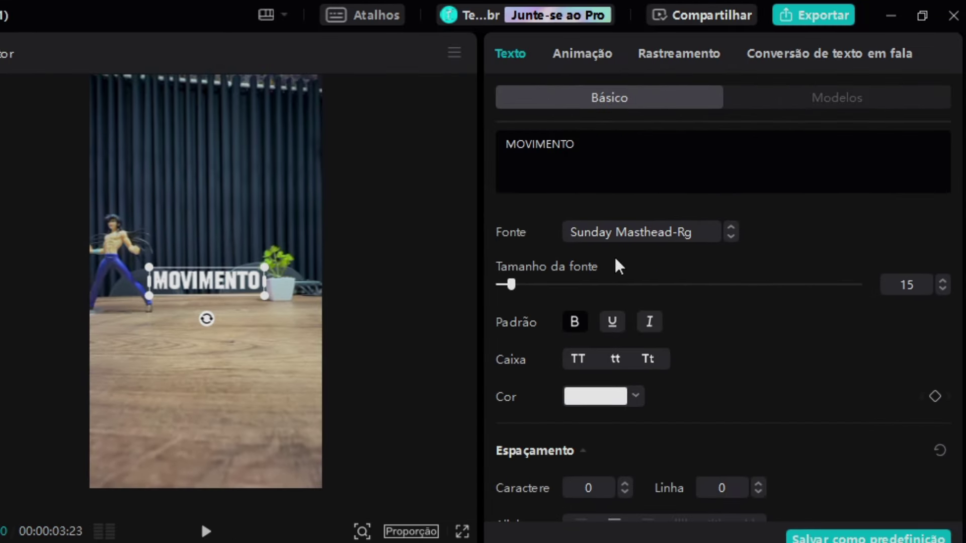
pyautogui.scroll(-4, 876, 252)
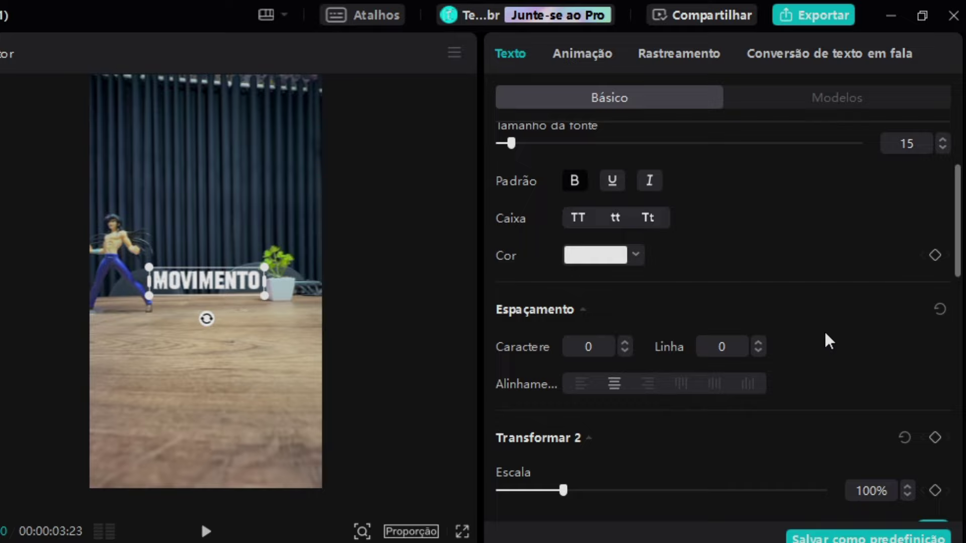
pyautogui.scroll(-1, 865, 331)
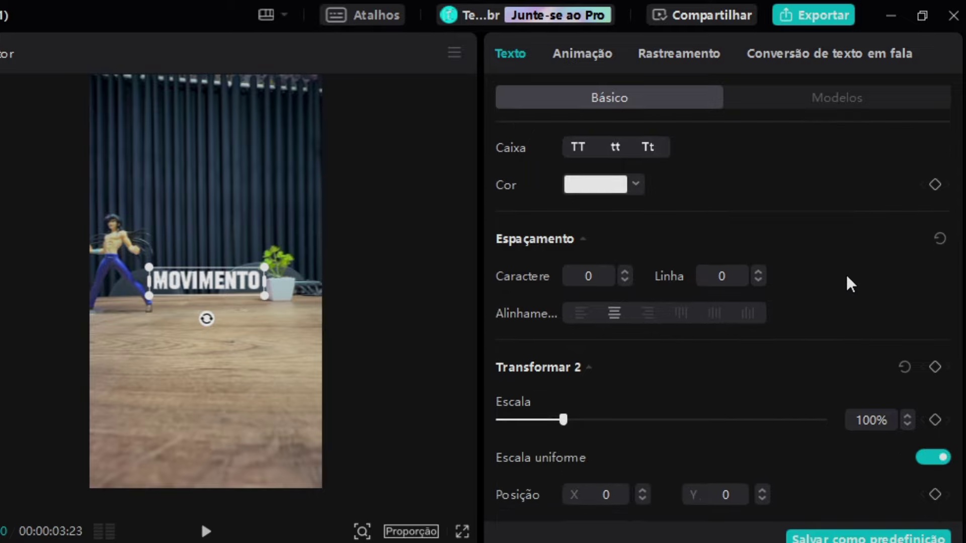
pyautogui.scroll(-2, 847, 276)
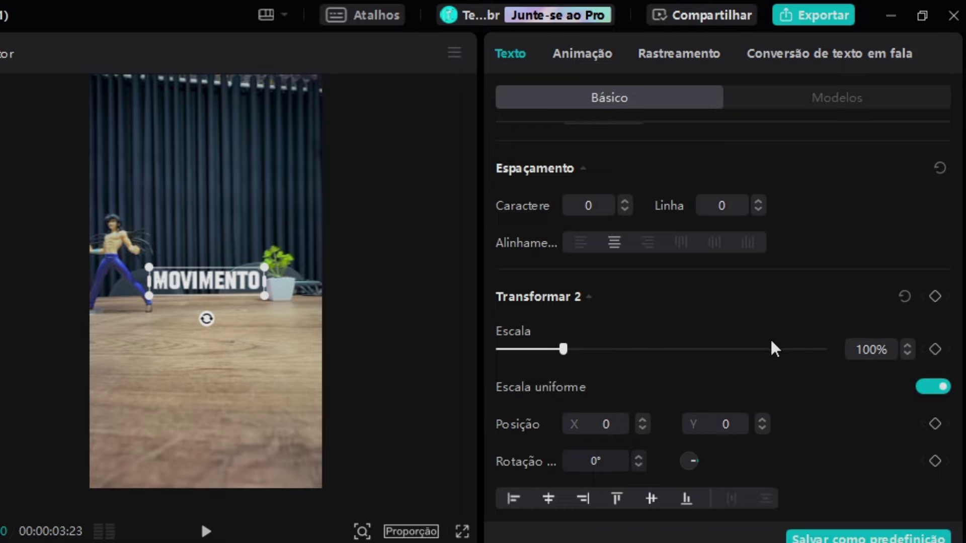
pyautogui.scroll(-2, 771, 348)
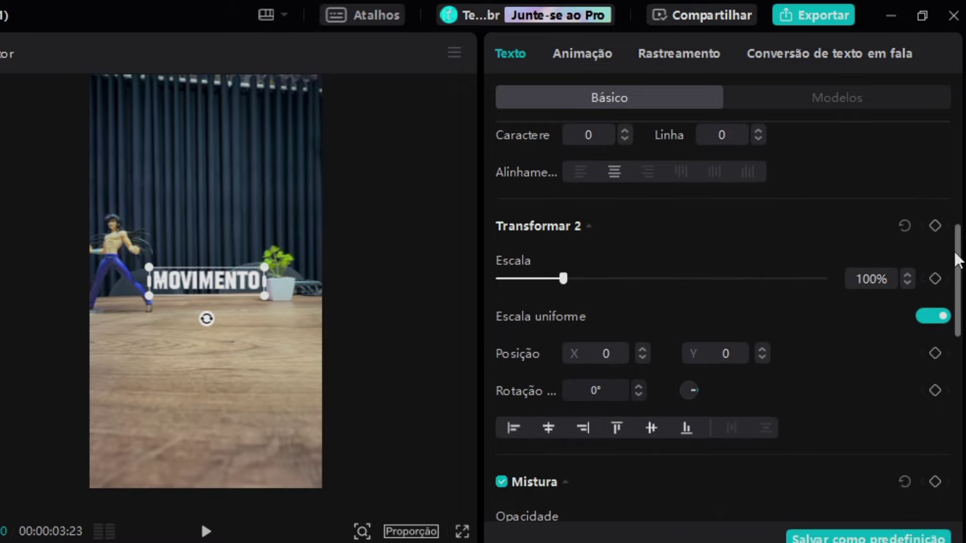
pyautogui.click(934, 226)
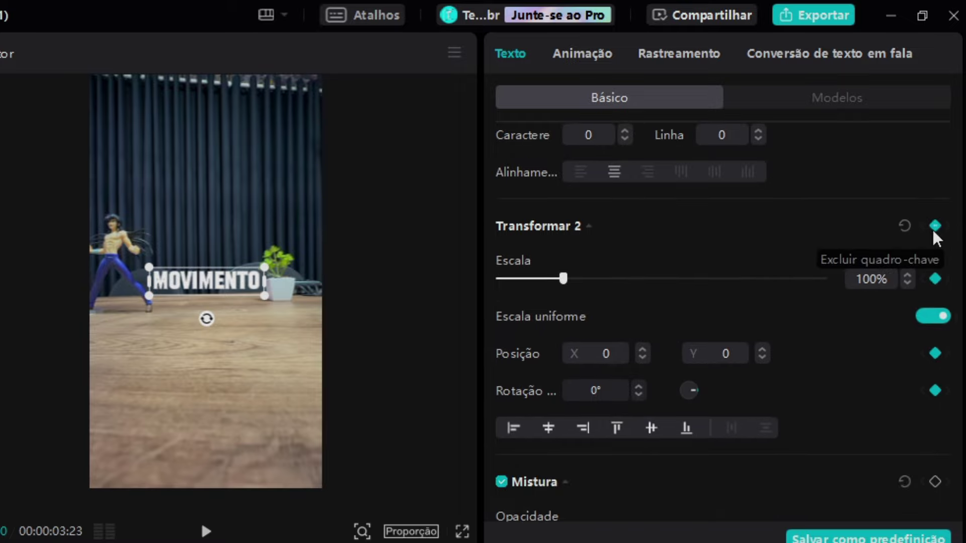
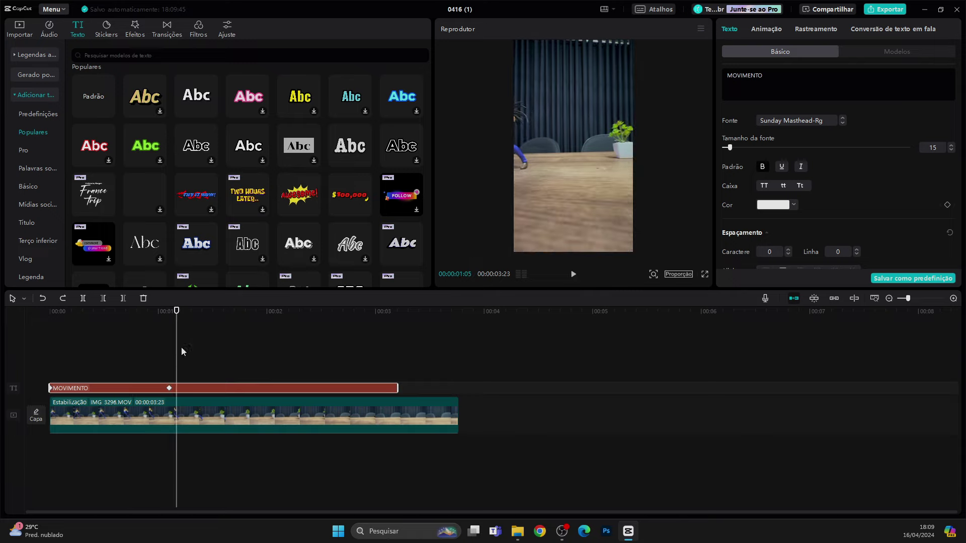
# Play the opening second of the timeline to check the MOVIMENTO text's motion between its two keyframes
pyautogui.moveTo(176, 352); pyautogui.dragTo(35, 370)
pyautogui.press('space')
pyautogui.click(189, 401)
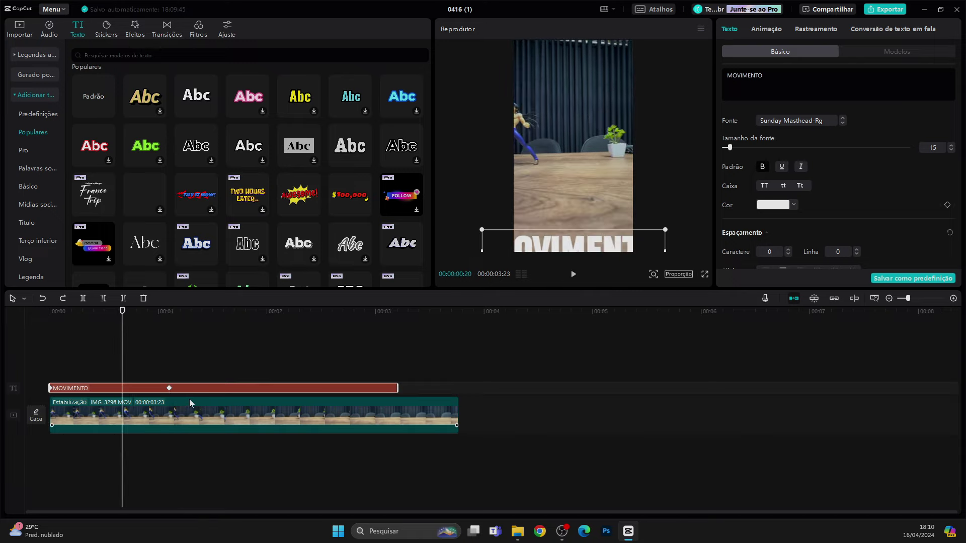
pyautogui.moveTo(165, 363); pyautogui.dragTo(36, 368)
pyautogui.click(159, 386)
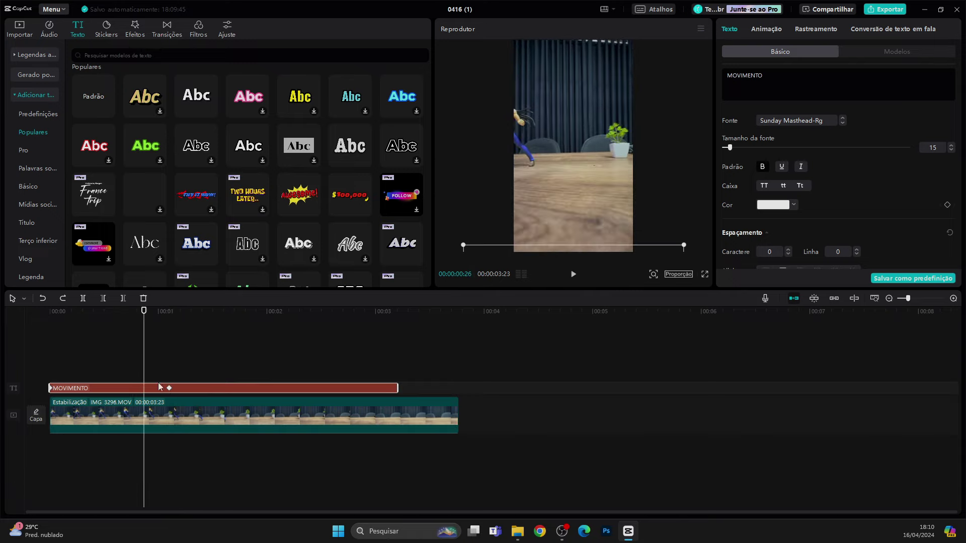
# At the 00:00:01:03 keyframe, move the MOVIMENTO text slightly farther down, below the video frame
pyautogui.click(170, 388)
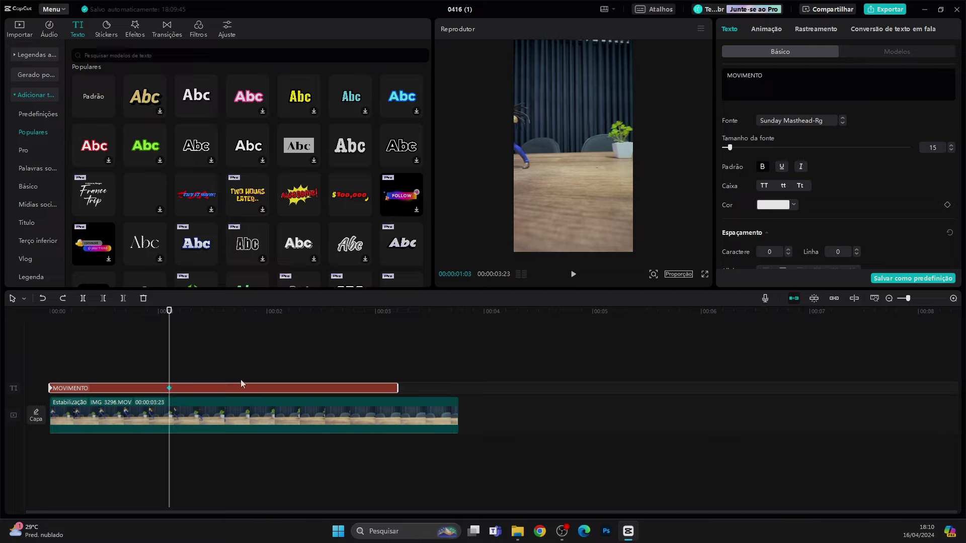
pyautogui.scroll(-3, 593, 211)
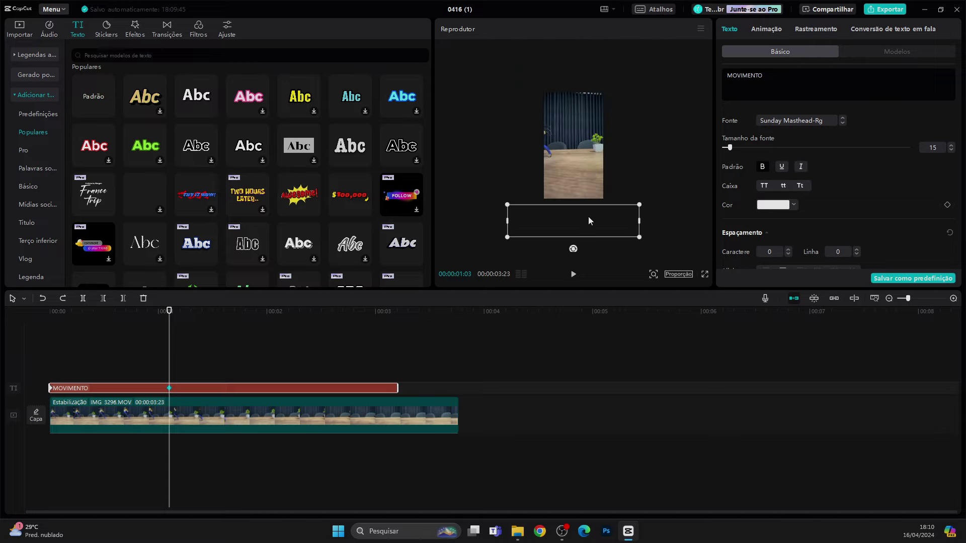
pyautogui.moveTo(586, 217); pyautogui.dragTo(585, 222)
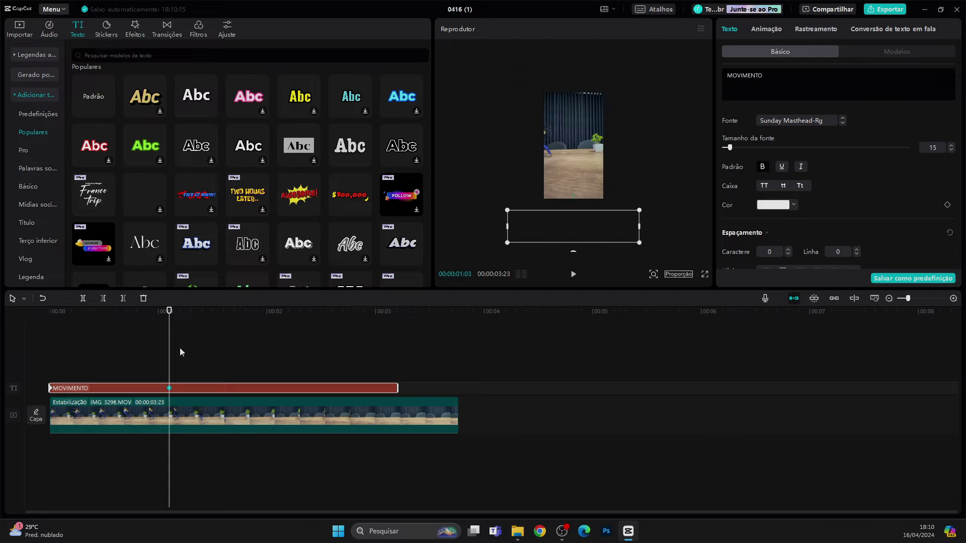
pyautogui.hotkey('ctrl', 'z')
pyautogui.scroll(5, 677, 212)
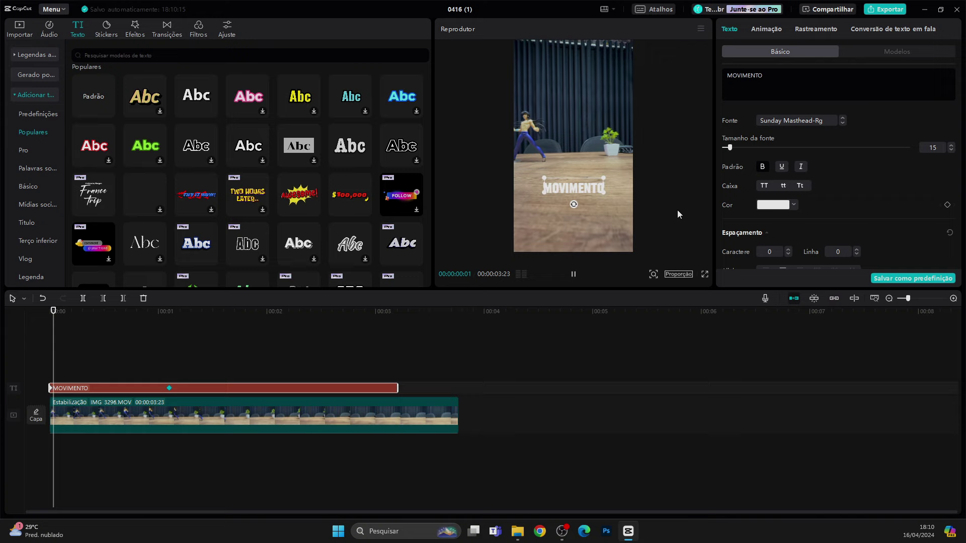
# Play the adjusted MOVIMENTO animation from the start of the timeline until it passes out of the frame
pyautogui.click(165, 312)
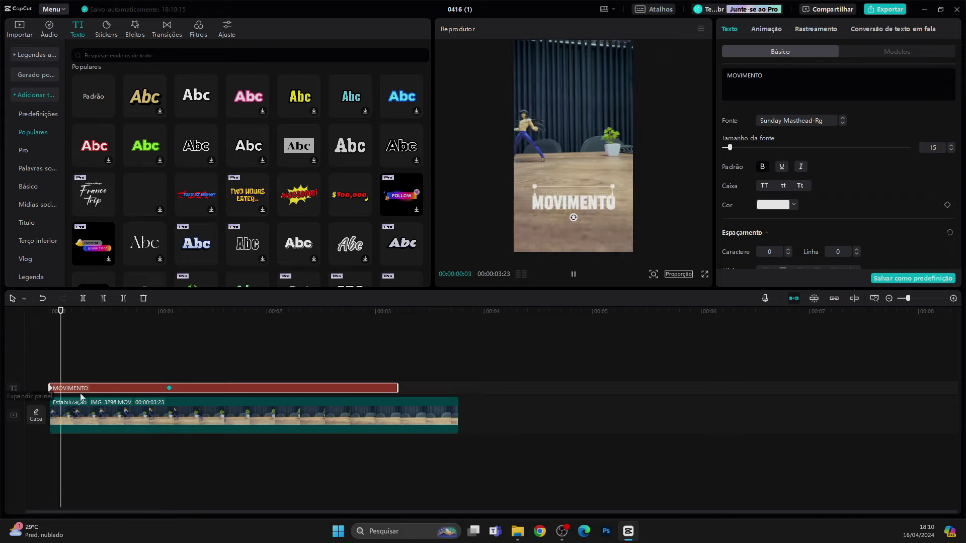
pyautogui.moveTo(165, 368); pyautogui.dragTo(49, 371)
pyautogui.press('space')
pyautogui.press('space')
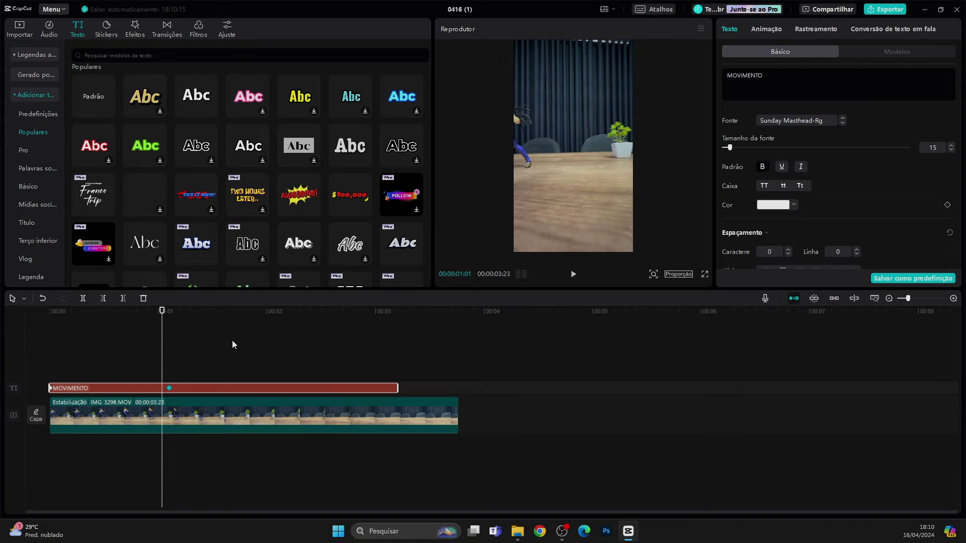
# Watch the title animation from 00:00:00:00 in the full-screen preview and return to the editor
pyautogui.moveTo(162, 335); pyautogui.dragTo(50, 335)
pyautogui.click(704, 275)
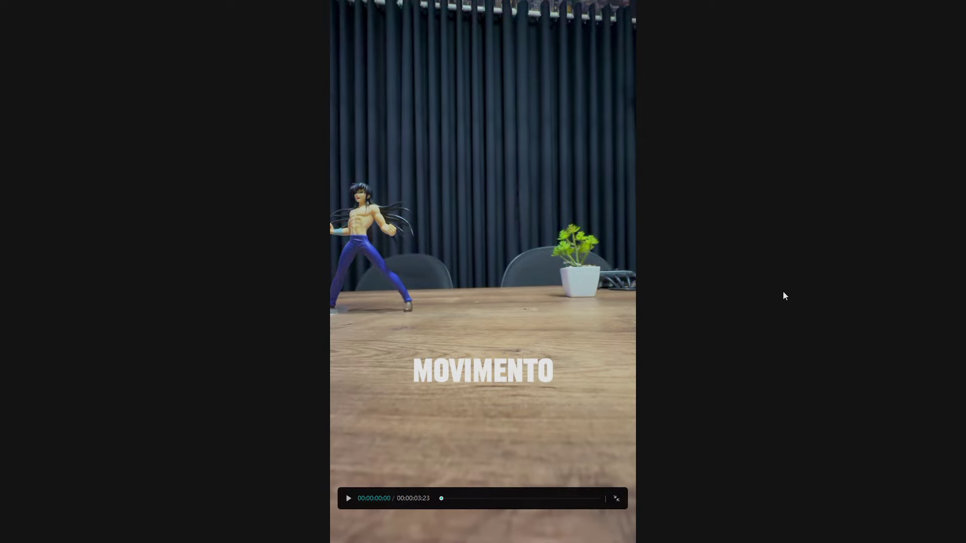
pyautogui.press('space')
pyautogui.press('space')
pyautogui.press('Escape')
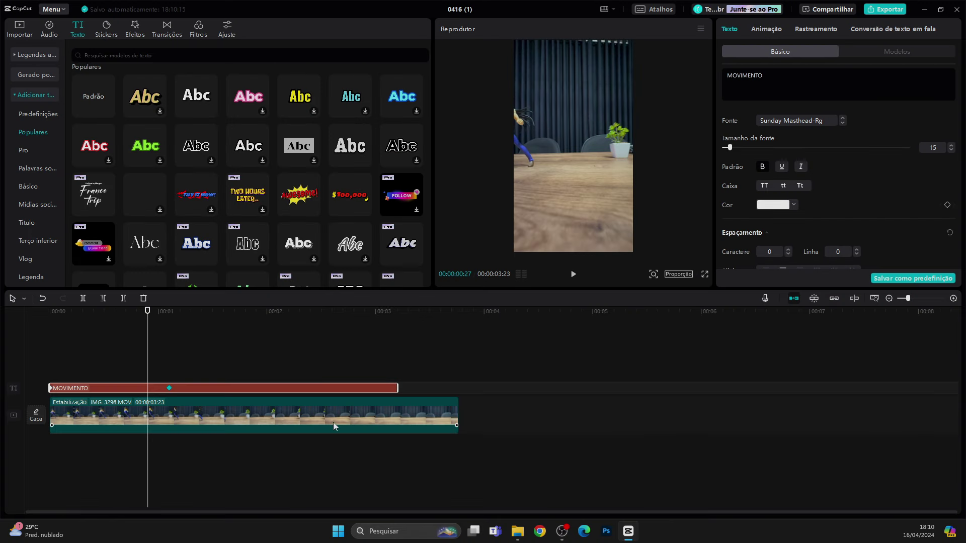
# Replay the title animation in the normal preview with the text deselected, and return to the start
pyautogui.moveTo(147, 360); pyautogui.dragTo(41, 373)
pyautogui.press('space')
pyautogui.click(124, 322)
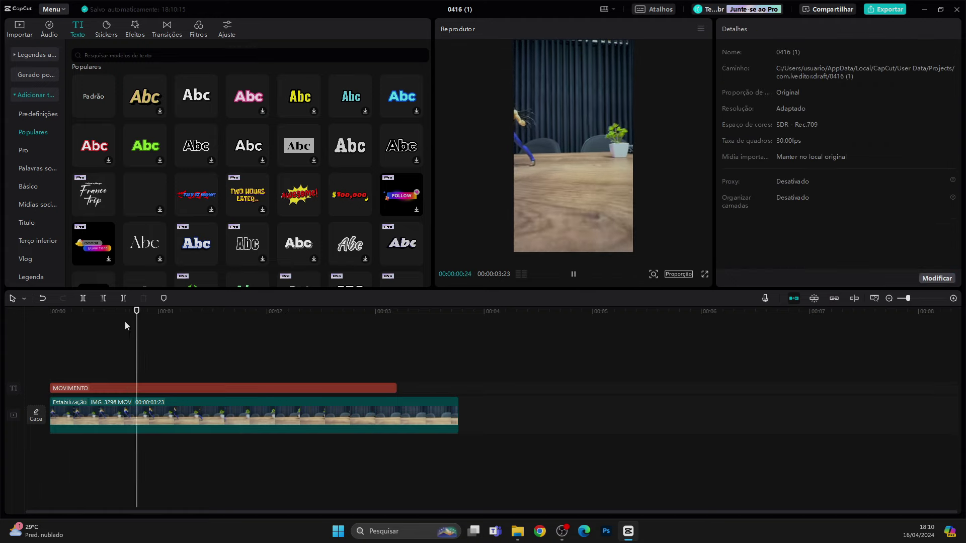
pyautogui.moveTo(169, 338); pyautogui.dragTo(46, 373)
# Show the keyframe animation tracks of the MOVIMENTO text in the timeline and expand the Escala curve
pyautogui.click(129, 389)
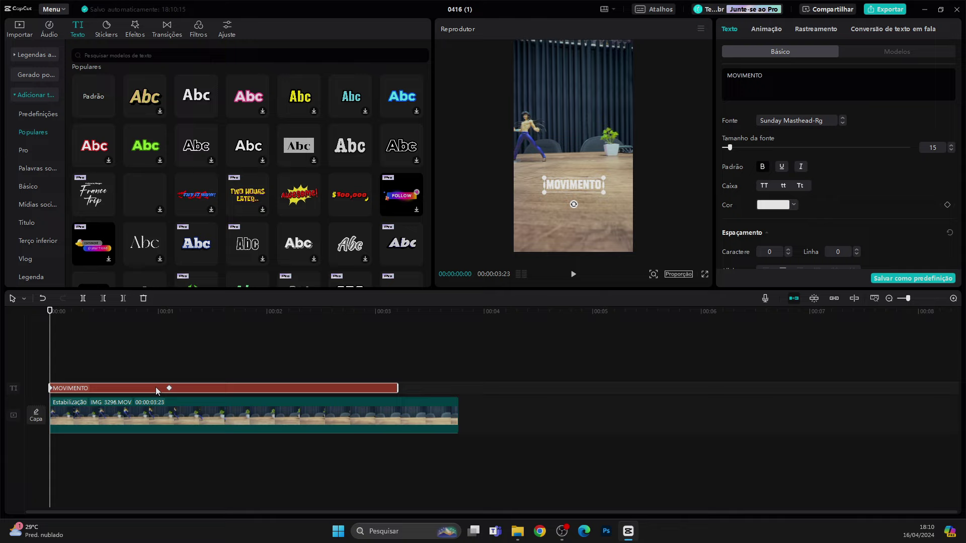
pyautogui.moveTo(49, 363)
pyautogui.mouseDown()
pyautogui.moveTo(99, 361)
pyautogui.moveTo(42, 358)
pyautogui.moveTo(64, 362)
pyautogui.mouseUp()
pyautogui.scroll(-10, 864, 191)
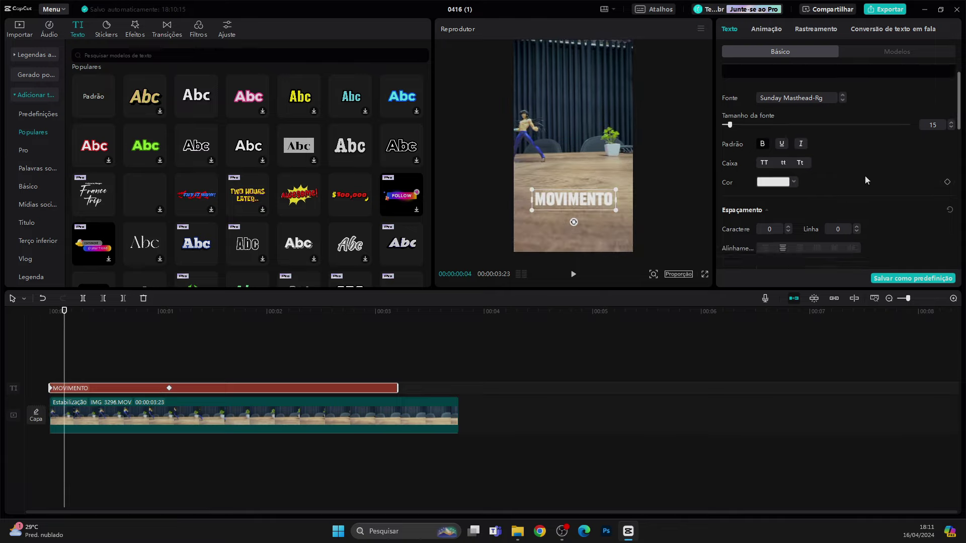
pyautogui.click(191, 388)
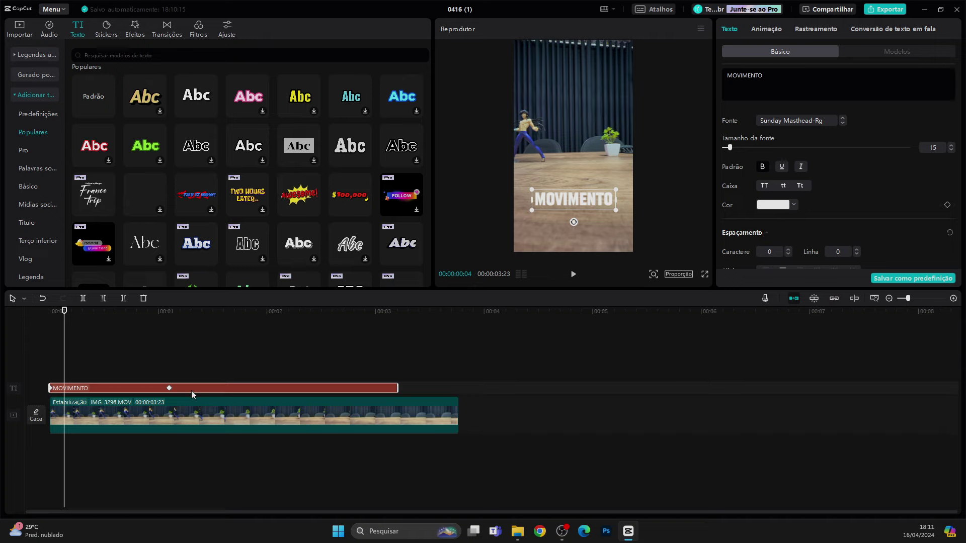
pyautogui.rightClick(194, 391)
pyautogui.click(176, 388)
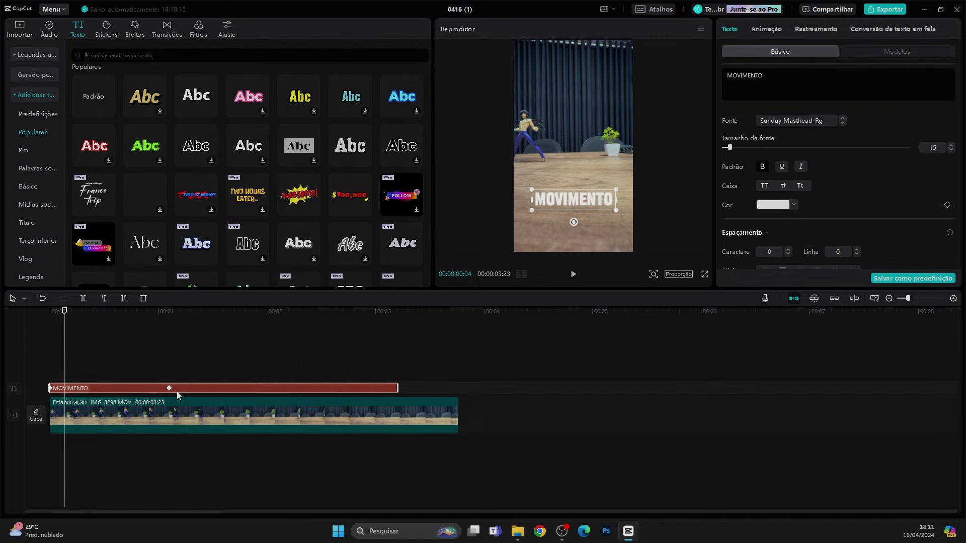
pyautogui.rightClick(176, 392)
pyautogui.click(221, 454)
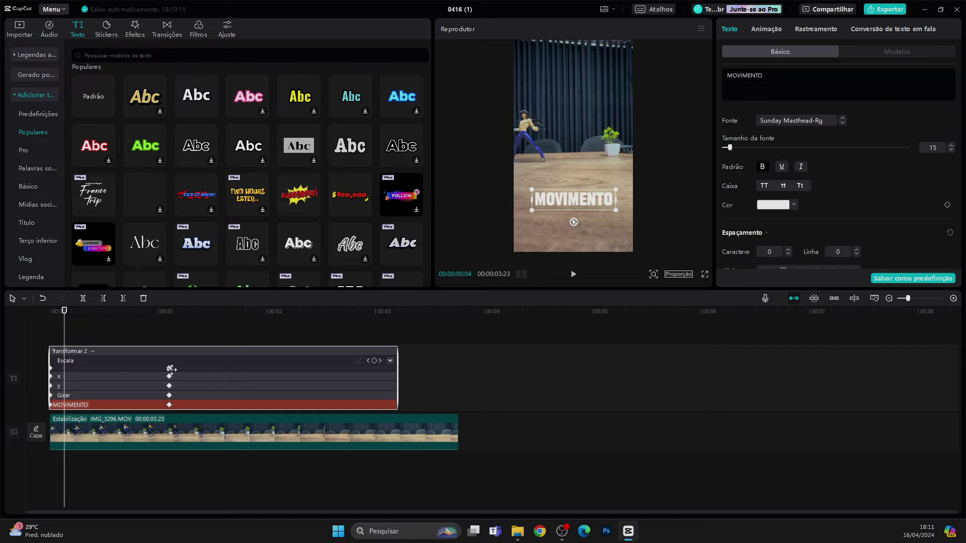
pyautogui.click(199, 369)
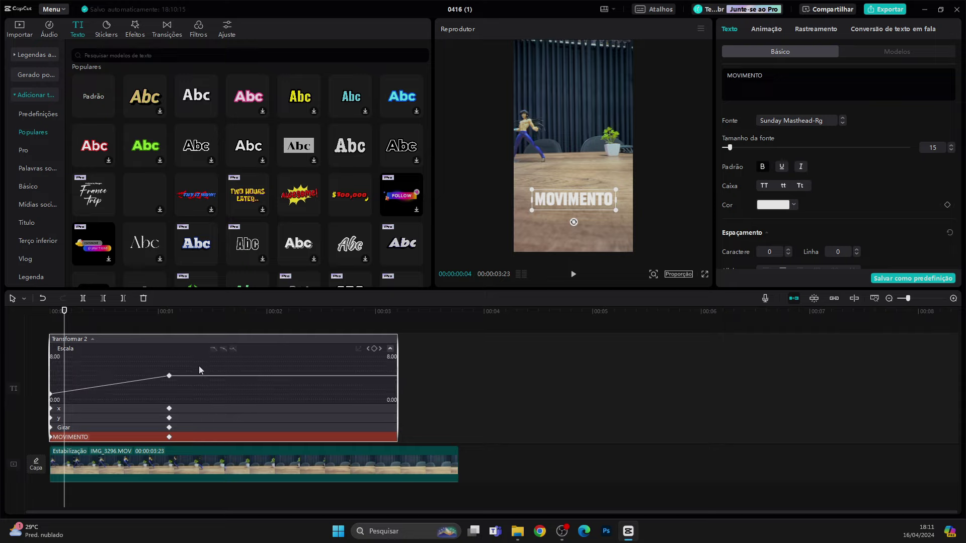
# Try a higher value for the second Escala keyframe, check the text near 00:00:00:27, and undo the scale change
pyautogui.click(168, 378)
pyautogui.moveTo(168, 378); pyautogui.dragTo(171, 350)
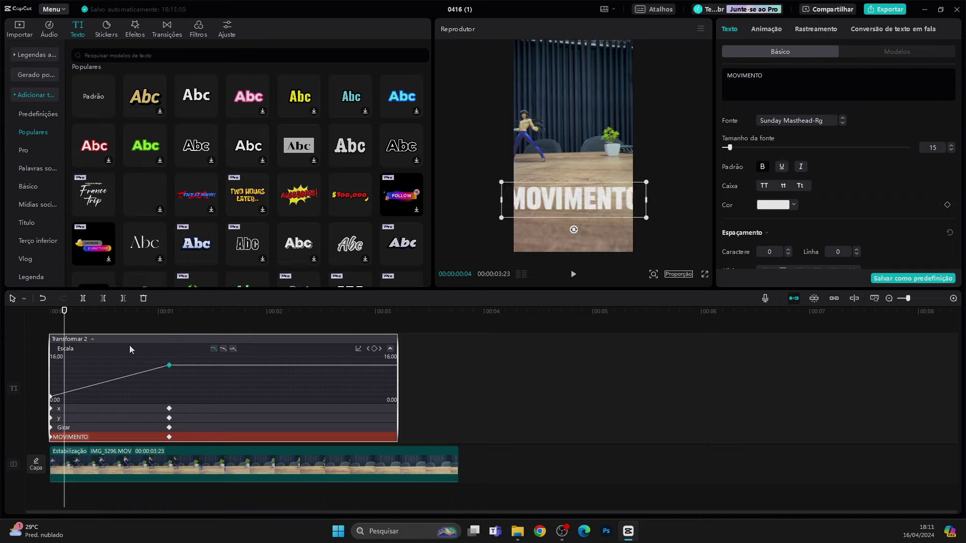
pyautogui.moveTo(68, 314); pyautogui.dragTo(151, 332)
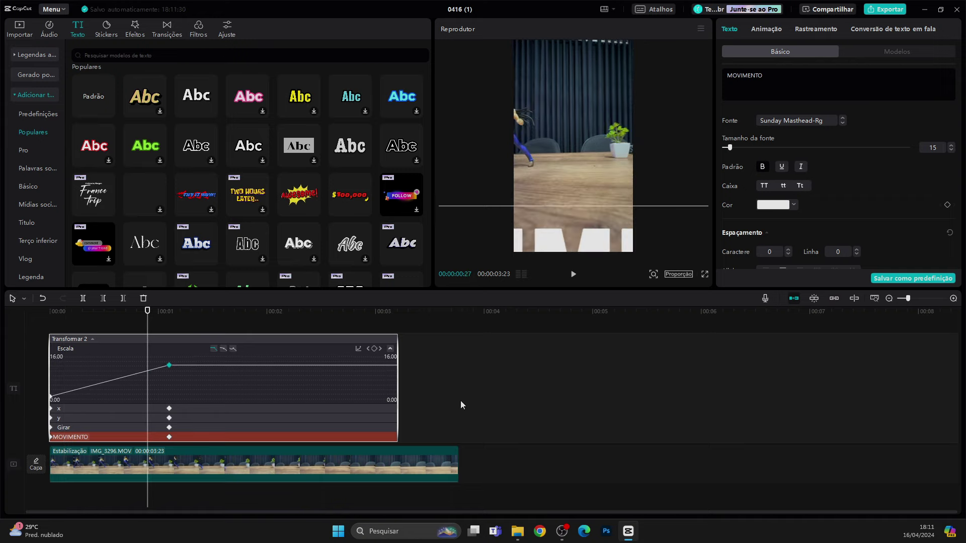
pyautogui.hotkey('ctrl', 'z')
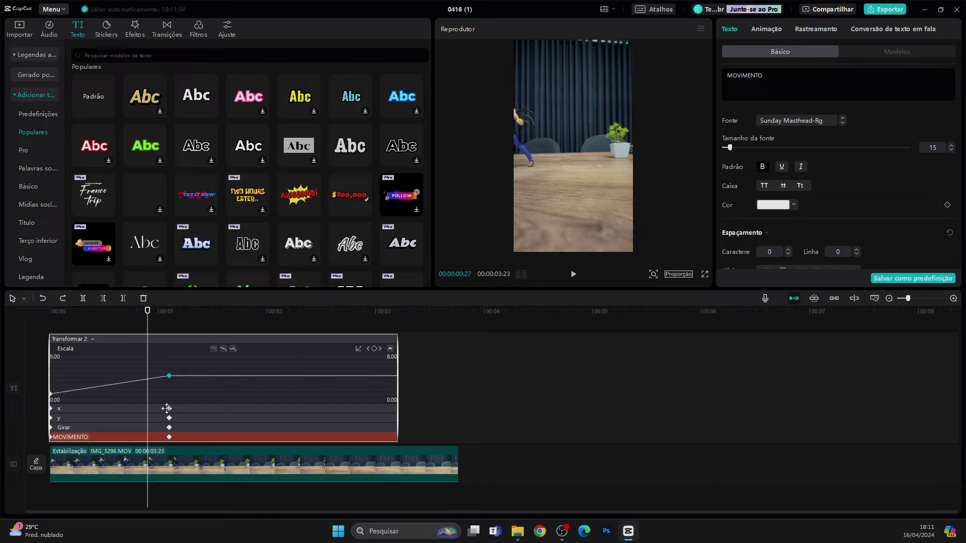
# Try a lower, slightly earlier second Escala keyframe, check the frame at 00:00:01:00, and undo the keyframe change
pyautogui.moveTo(170, 378); pyautogui.dragTo(165, 381)
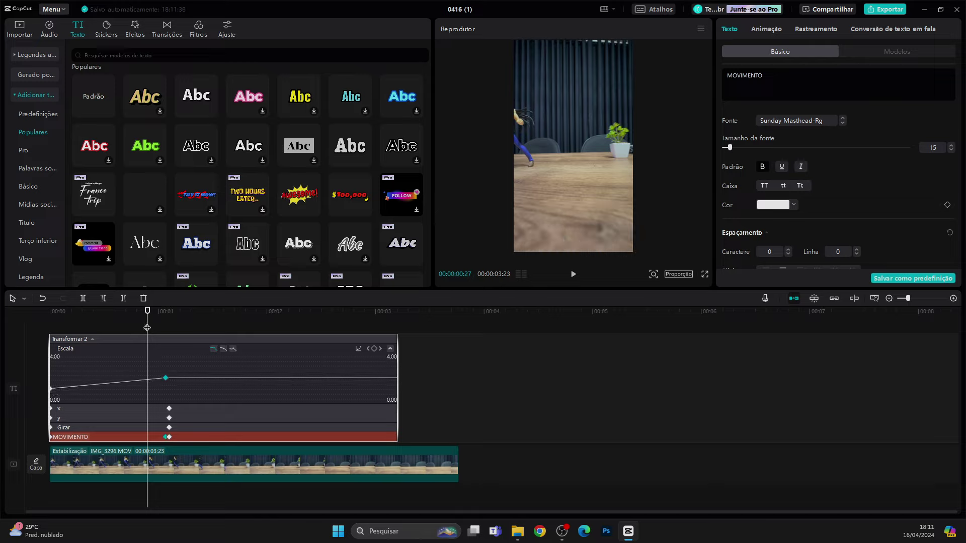
pyautogui.moveTo(147, 327)
pyautogui.mouseDown()
pyautogui.moveTo(8, 340)
pyautogui.moveTo(159, 339)
pyautogui.mouseUp()
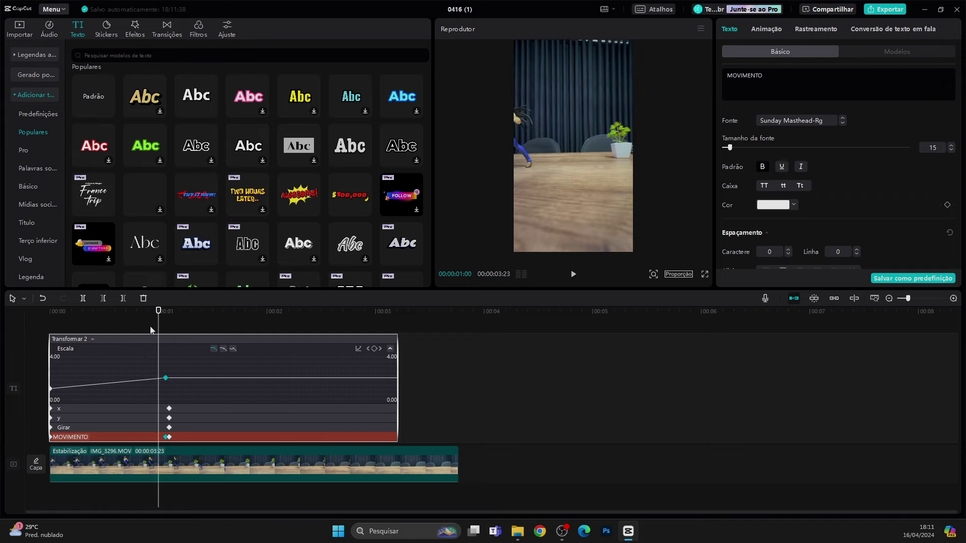
pyautogui.hotkey('ctrl', 'z')
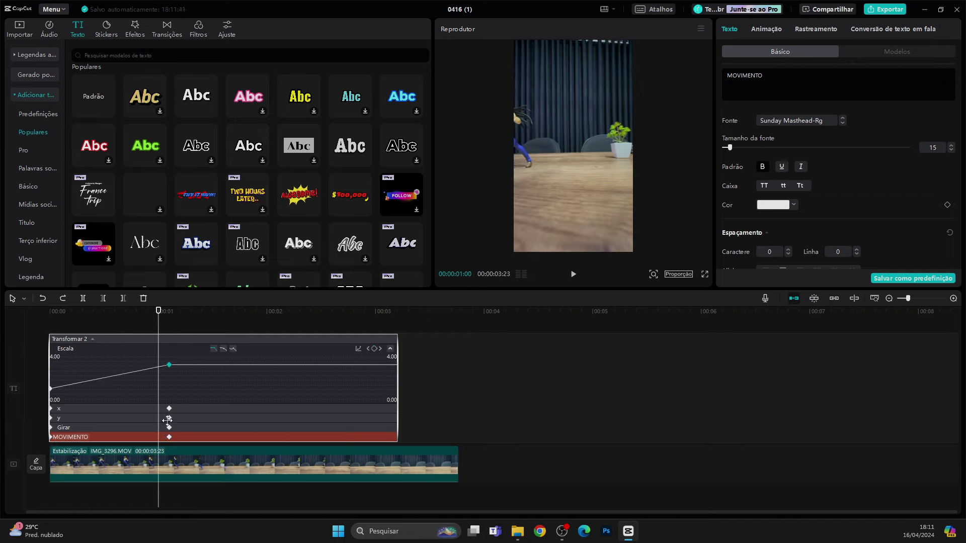
# Expand the text's y curve, try a lower value for its second keyframe, and replay from the start
pyautogui.click(169, 418)
pyautogui.doubleClick(180, 415)
pyautogui.doubleClick(181, 383)
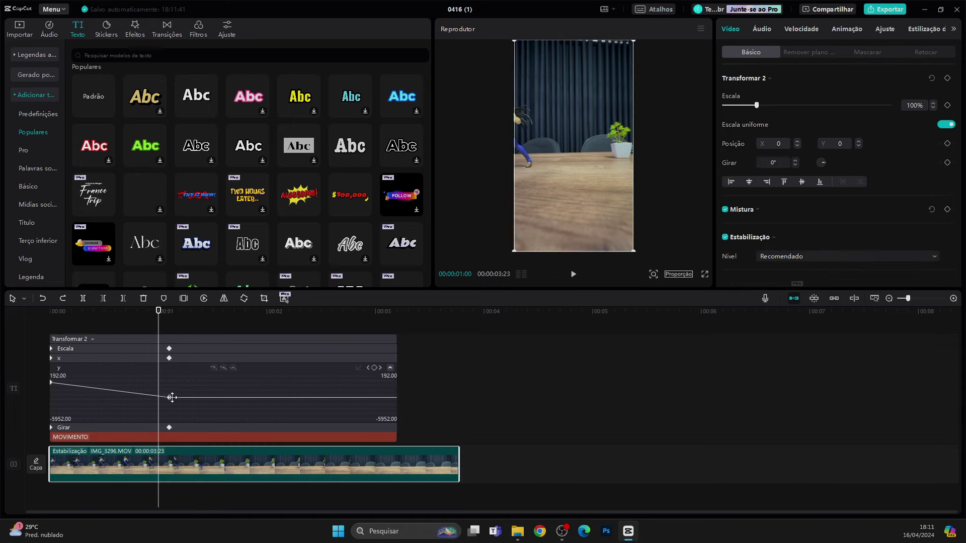
pyautogui.click(171, 398)
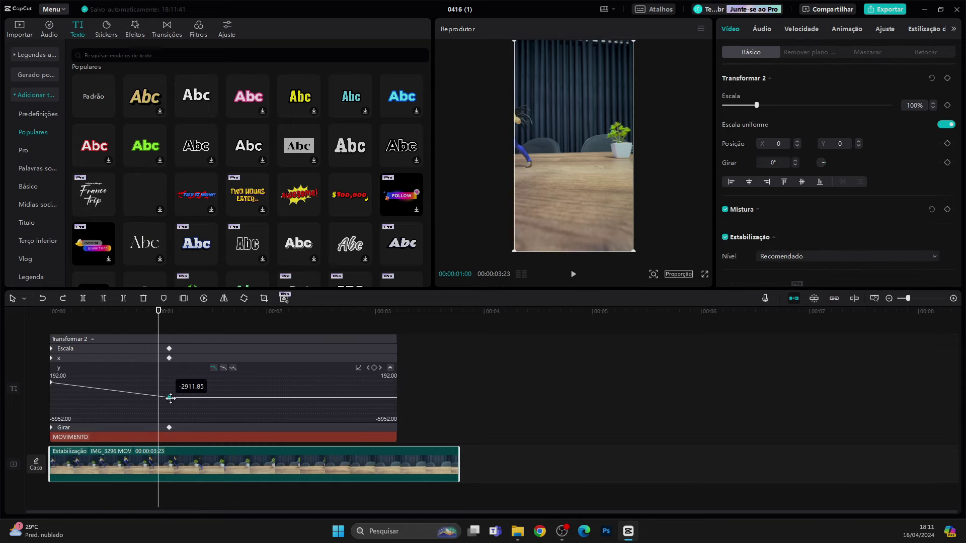
pyautogui.moveTo(171, 398); pyautogui.dragTo(171, 428)
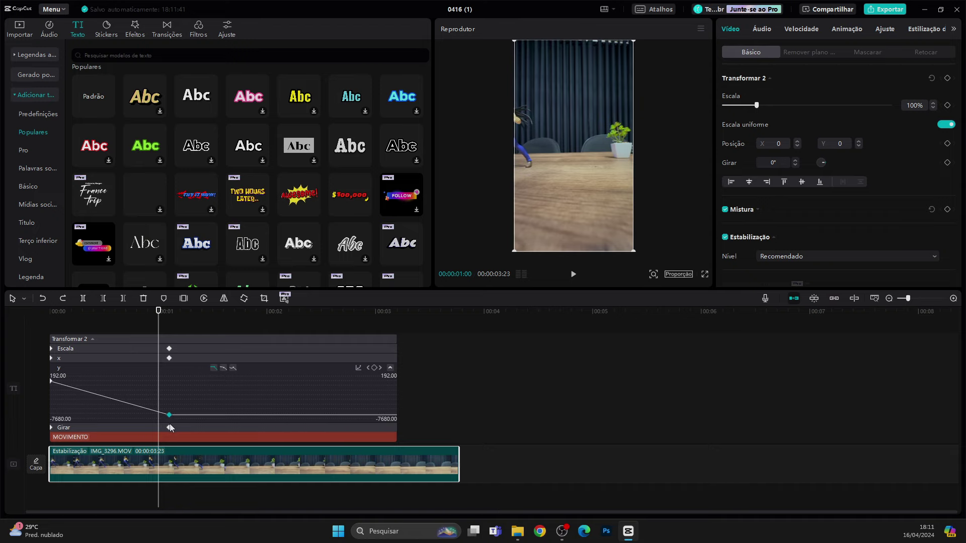
pyautogui.moveTo(157, 328); pyautogui.dragTo(50, 335)
pyautogui.press('space')
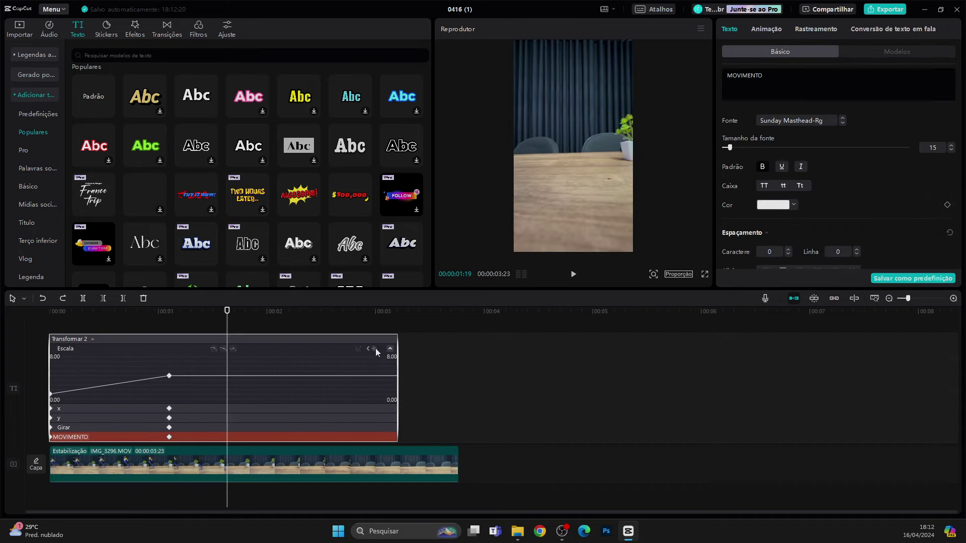
# Try an extra Escala keyframe at 00:00:01:19 with a lower value, undo the value change, and remove the keyframe
pyautogui.click(374, 349)
pyautogui.moveTo(228, 377); pyautogui.dragTo(236, 398)
pyautogui.hotkey('ctrl', 'z')
pyautogui.click(374, 349)
# Return to 00:00:00:00 and hide the keyframe animation tracks of the MOVIMENTO text
pyautogui.moveTo(228, 312); pyautogui.dragTo(46, 333)
pyautogui.rightClick(245, 359)
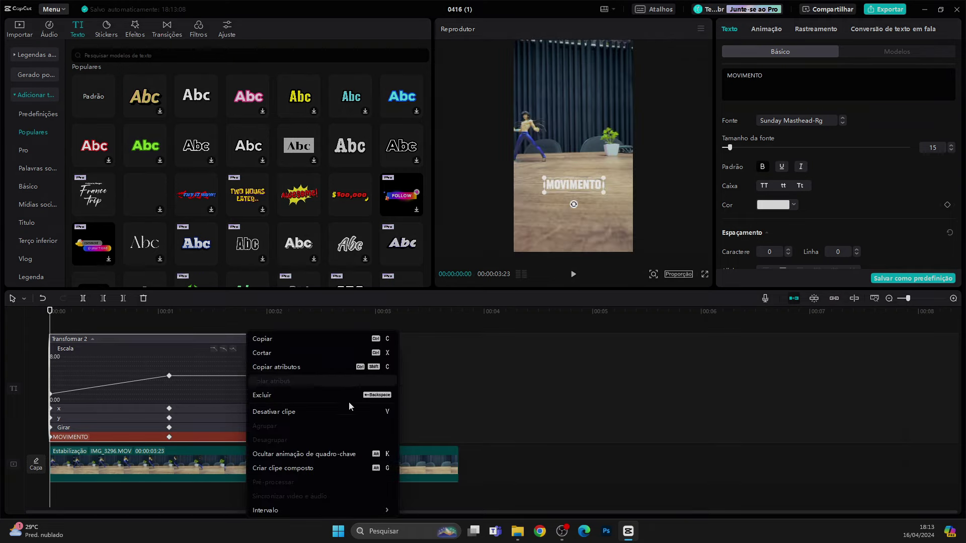
pyautogui.click(288, 455)
# Replay the title animation from the start in the normal preview and in full screen, and return to the editor
pyautogui.press('space')
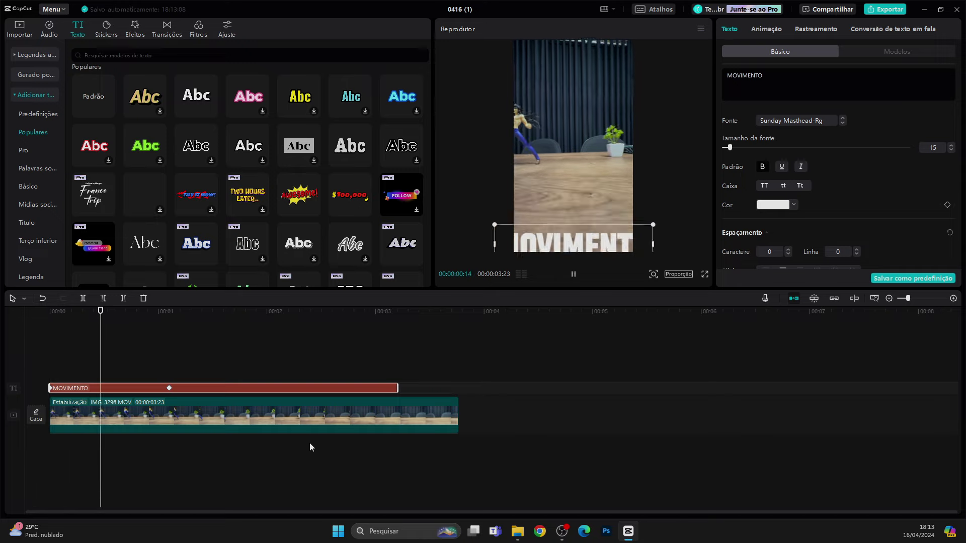
pyautogui.moveTo(145, 345); pyautogui.dragTo(30, 389)
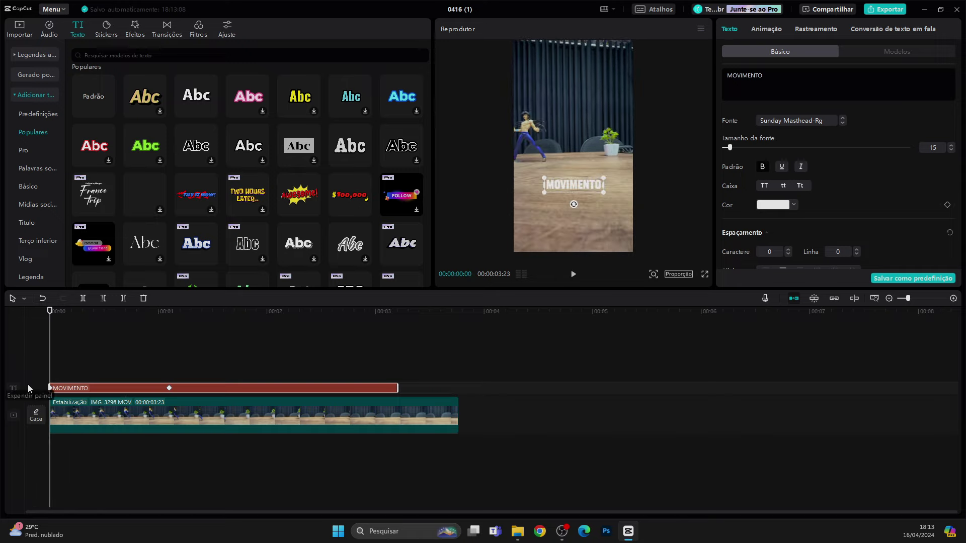
pyautogui.press('space')
pyautogui.press('space')
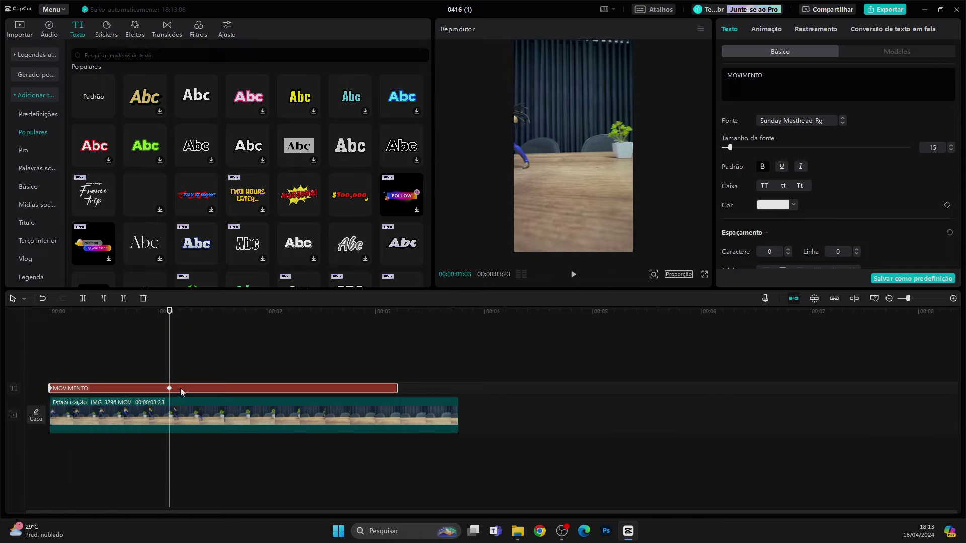
pyautogui.moveTo(172, 349); pyautogui.dragTo(14, 349)
pyautogui.click(705, 275)
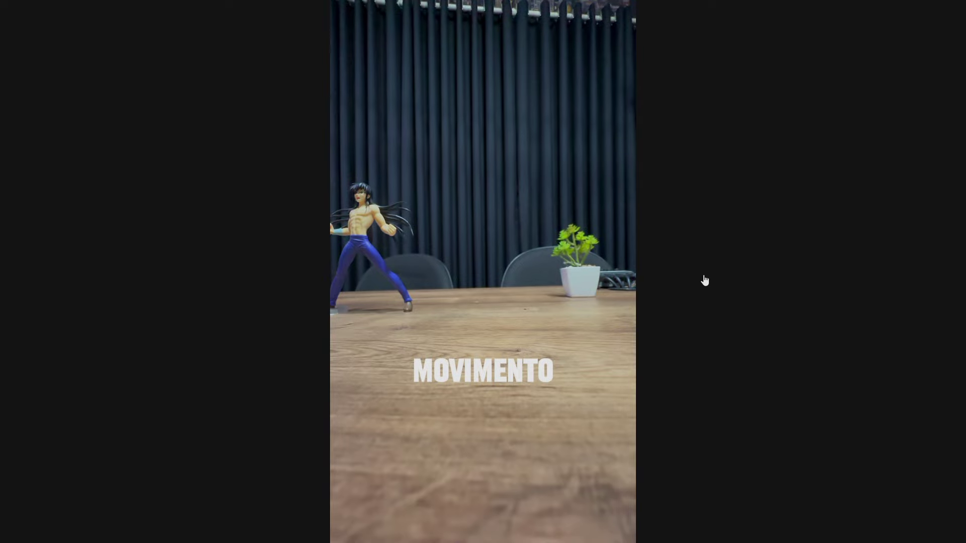
pyautogui.press('space')
pyautogui.press('Escape')
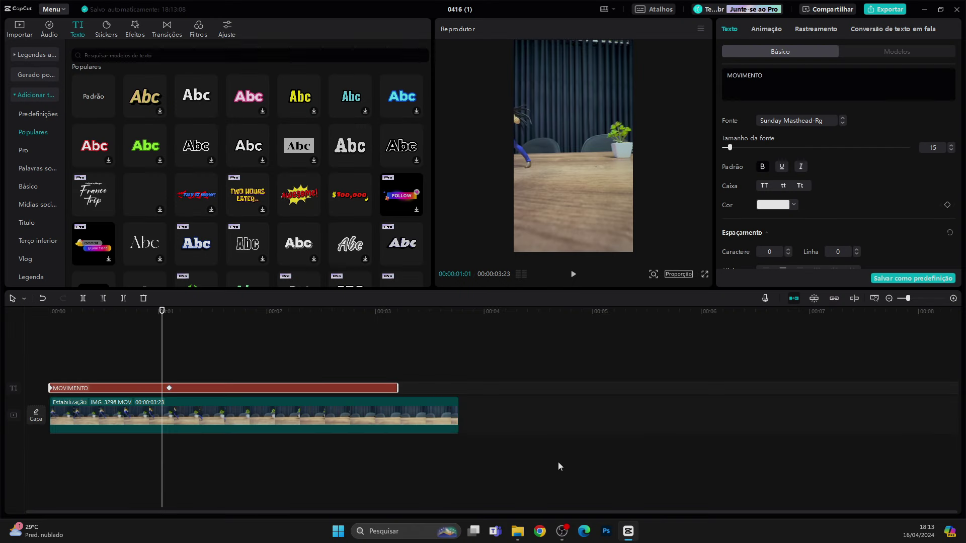
# Enable Borrão de movimento in the basic video settings of the IMG_3296.MOV clip
pyautogui.click(190, 413)
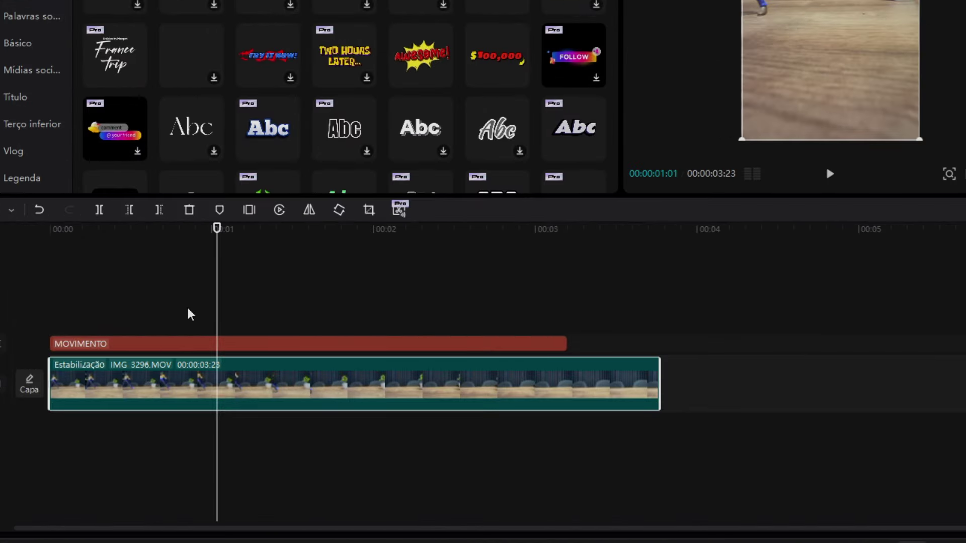
pyautogui.moveTo(217, 310); pyautogui.dragTo(98, 332)
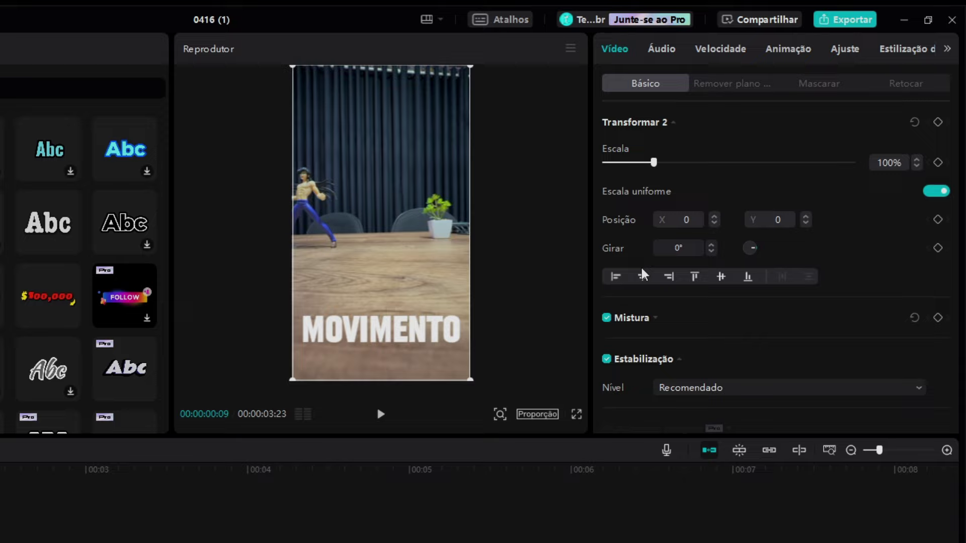
pyautogui.scroll(-5, 641, 302)
pyautogui.scroll(-4, 633, 384)
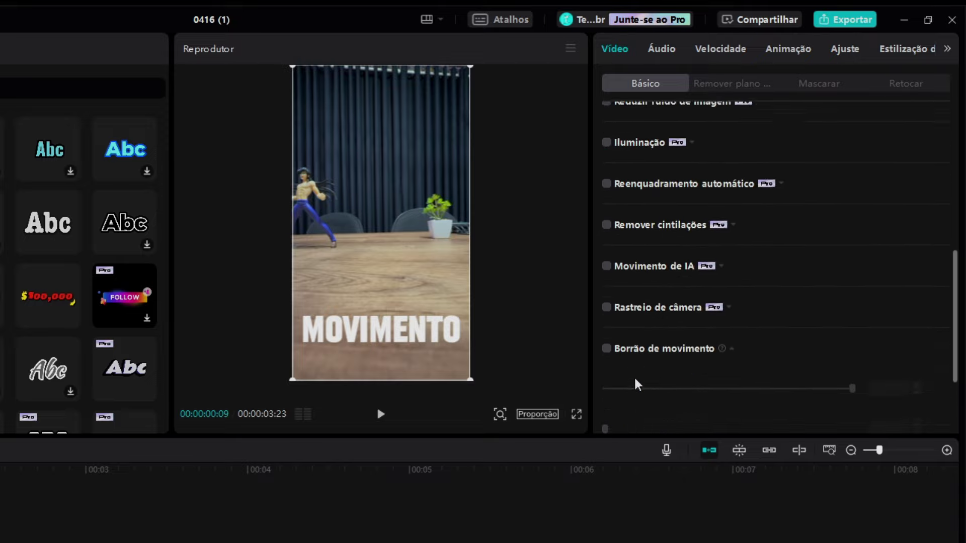
pyautogui.click(607, 340)
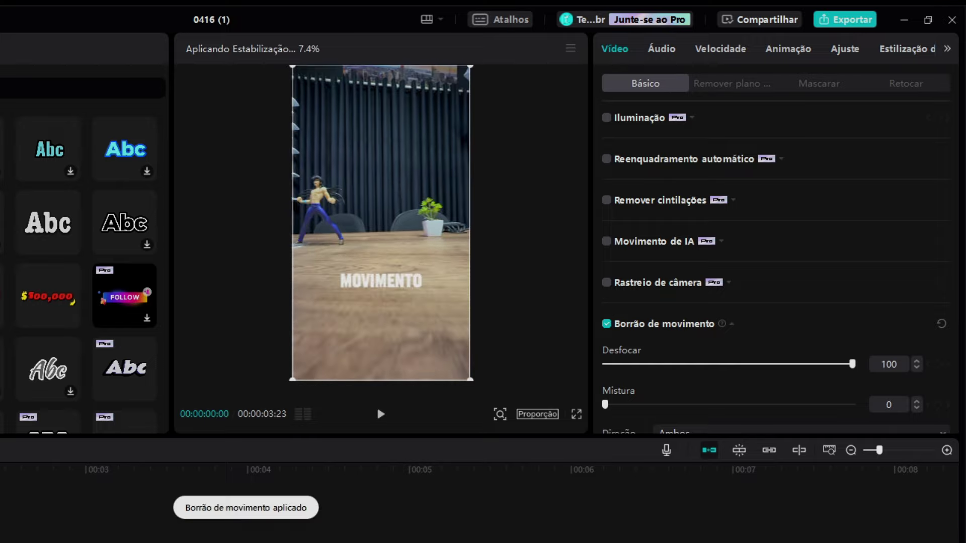
# Check the clip's motion blur by playing from the start in the normal preview and in full screen
pyautogui.click(377, 406)
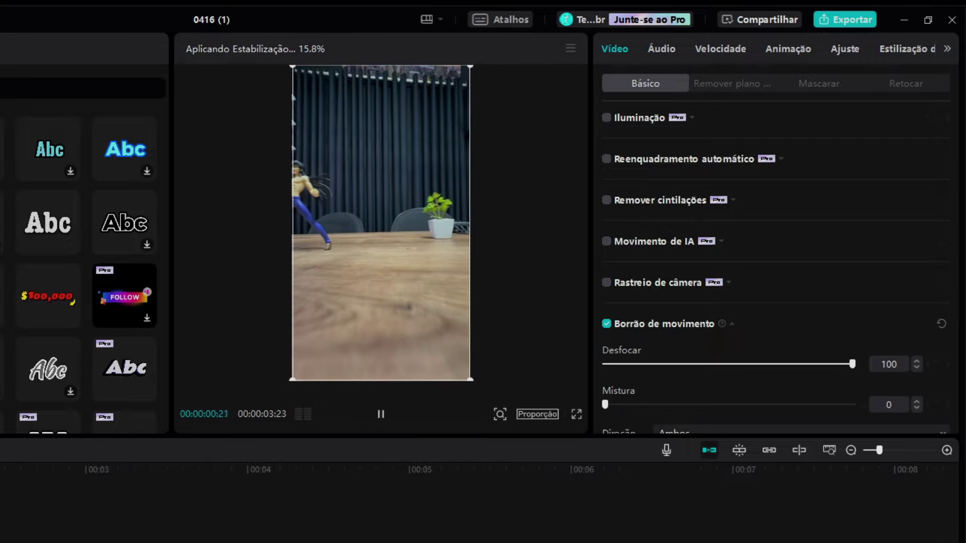
pyautogui.press('space')
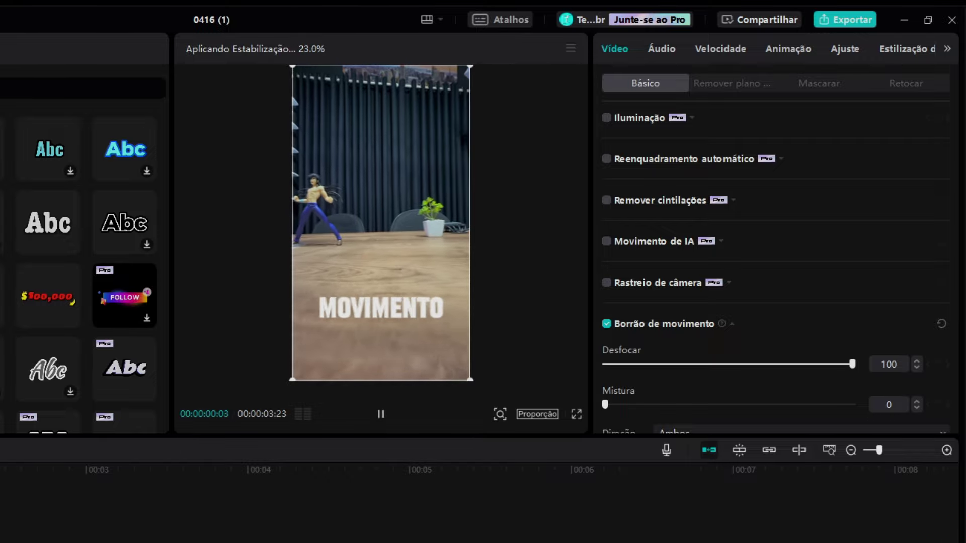
pyautogui.press('space')
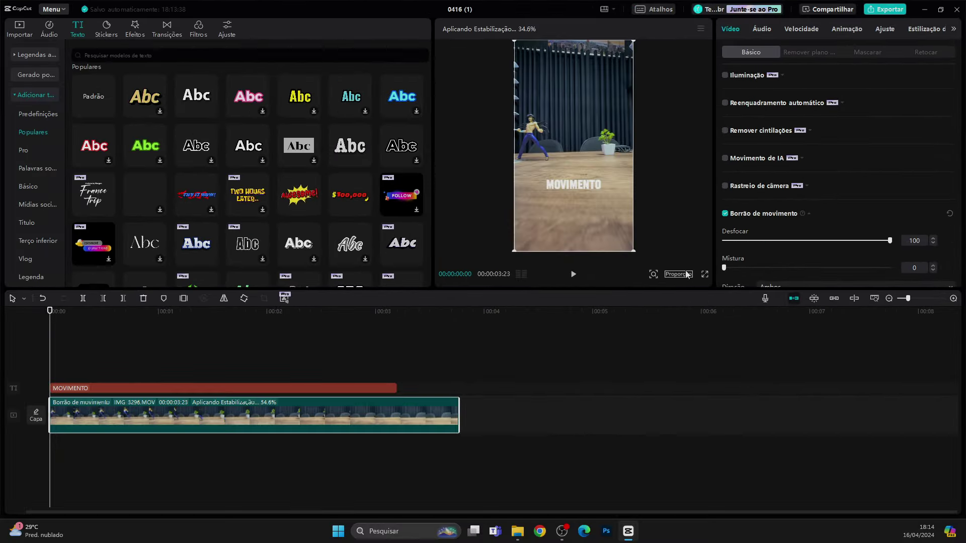
pyautogui.click(705, 275)
pyautogui.press('space')
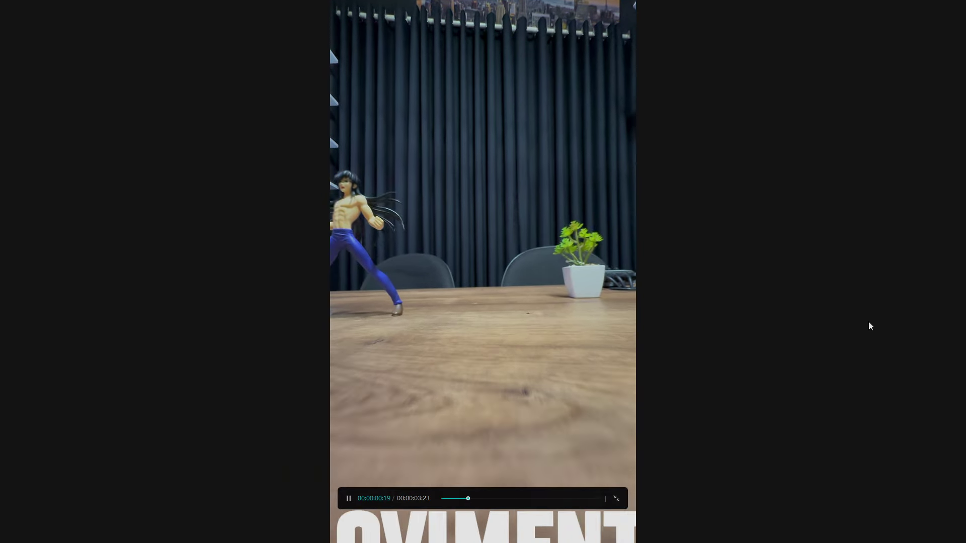
pyautogui.press('space')
pyautogui.press('Escape')
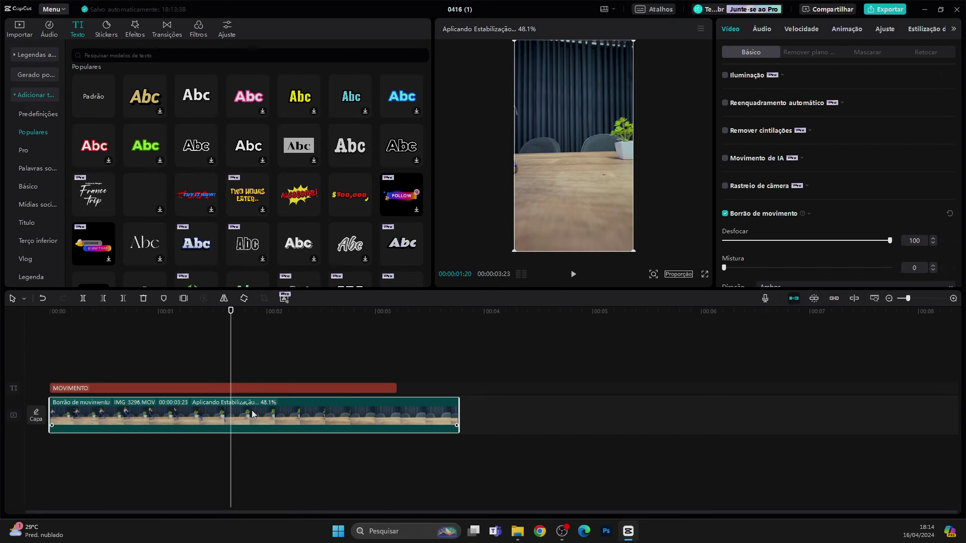
# Replay about the first second of the video twice from 00:00:00:00 in the normal preview
pyautogui.moveTo(230, 377); pyautogui.dragTo(2, 382)
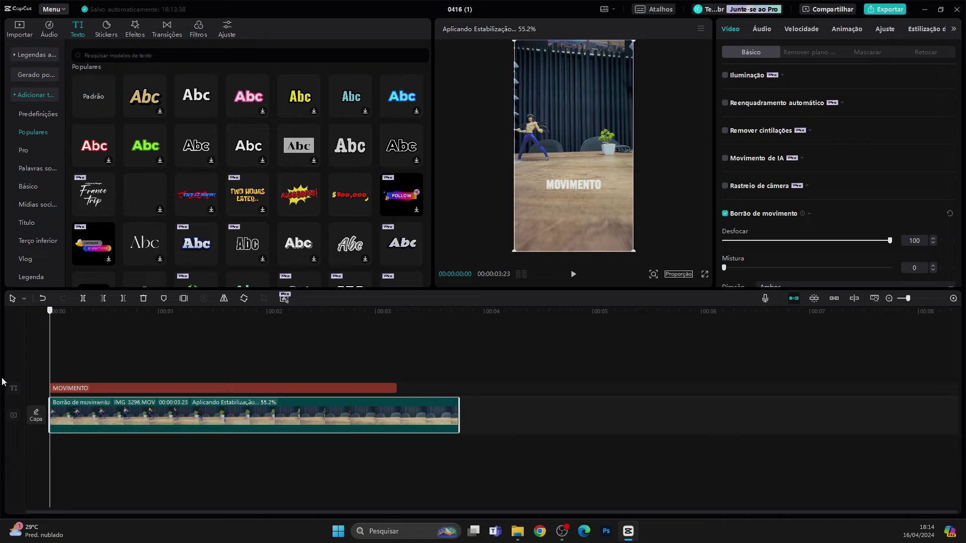
pyautogui.press('space')
pyautogui.press('space')
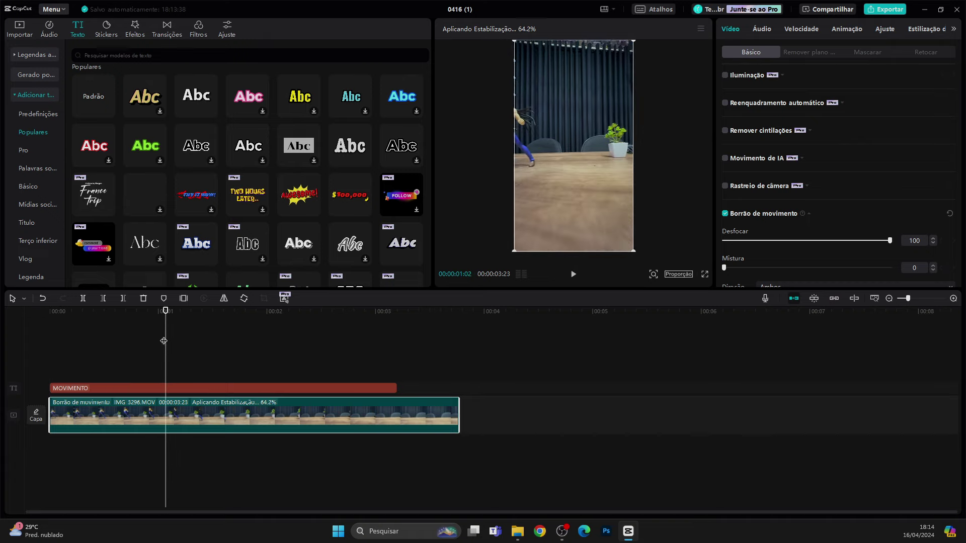
pyautogui.moveTo(165, 345); pyautogui.dragTo(6, 346)
pyautogui.press('space')
pyautogui.press('space')
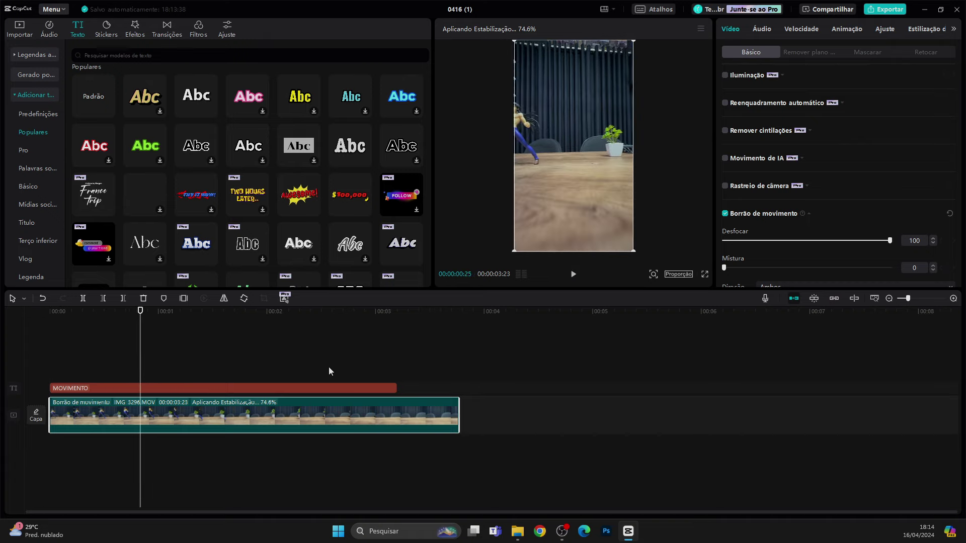
# Look through the basic properties of the MOVIMENTO text for a motion blur option
pyautogui.click(170, 389)
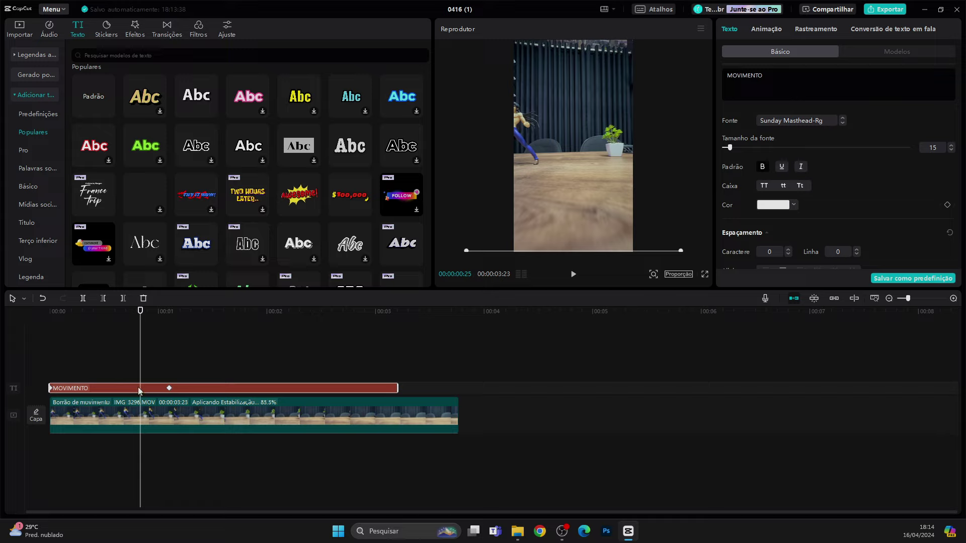
pyautogui.scroll(-8, 760, 161)
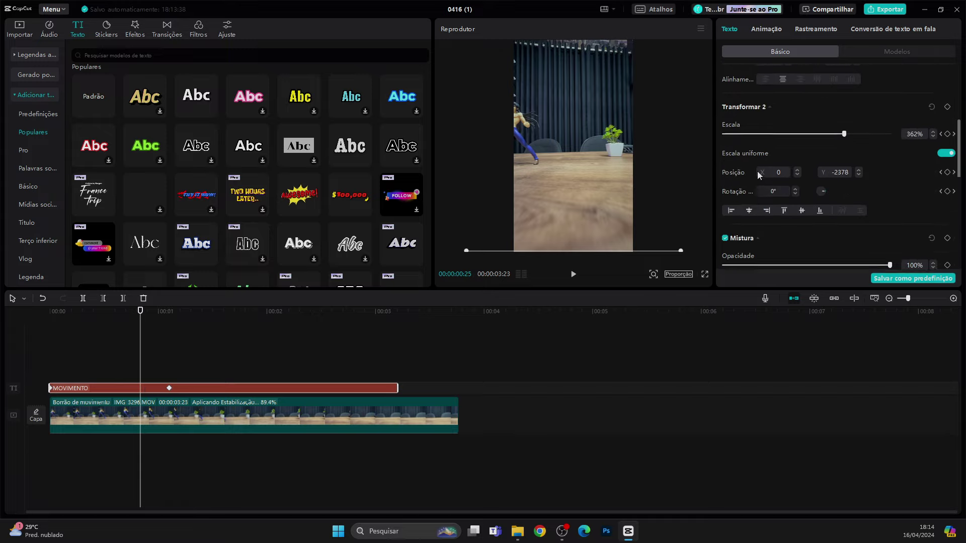
pyautogui.scroll(-3, 744, 211)
pyautogui.scroll(6, 740, 246)
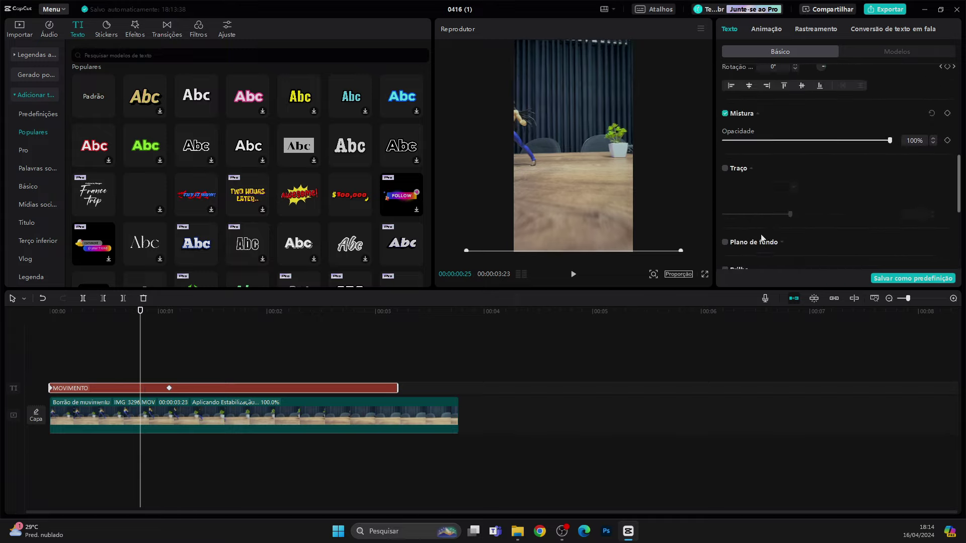
pyautogui.scroll(5, 779, 223)
# Replay the opening with the text selected and move back to 00:00:00:06
pyautogui.moveTo(140, 343); pyautogui.dragTo(44, 358)
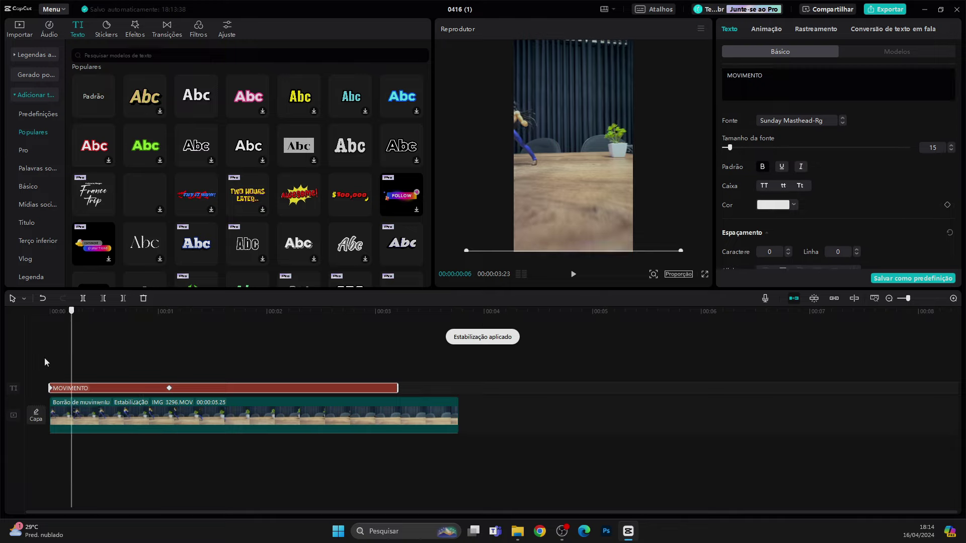
pyautogui.press('space')
pyautogui.press('space')
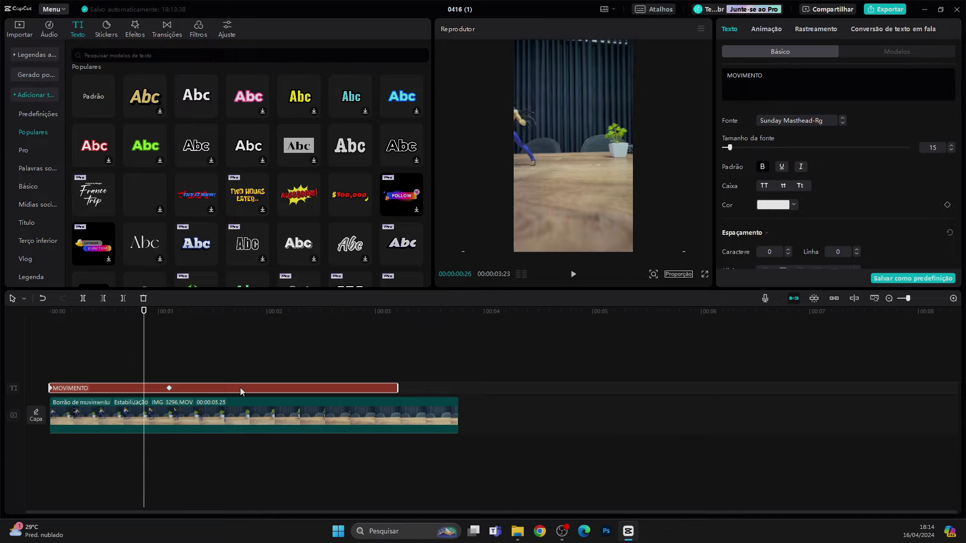
pyautogui.moveTo(145, 344); pyautogui.dragTo(73, 357)
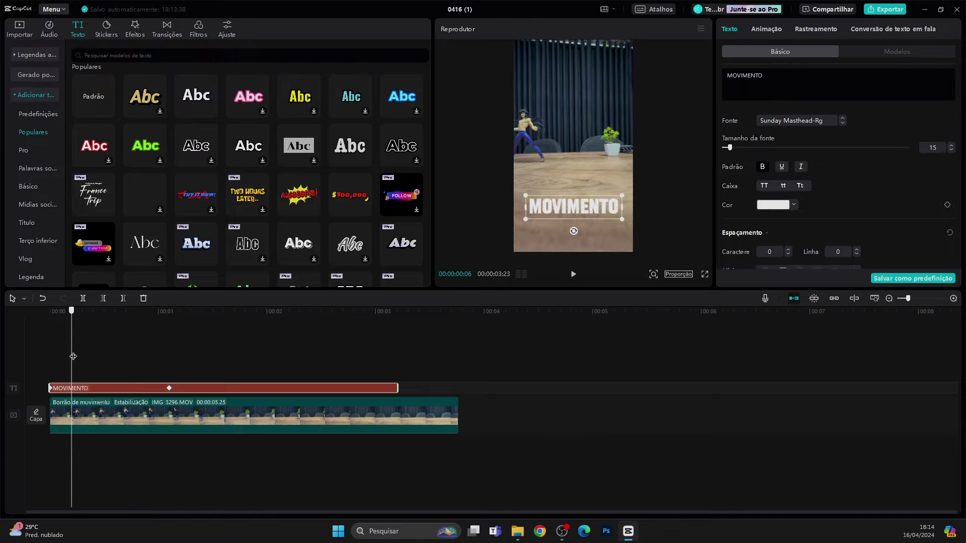
# Turn the MOVIMENTO text into a compound clip and check its movement from the start to 00:00:00:17
pyautogui.click(122, 364)
pyautogui.click(114, 386)
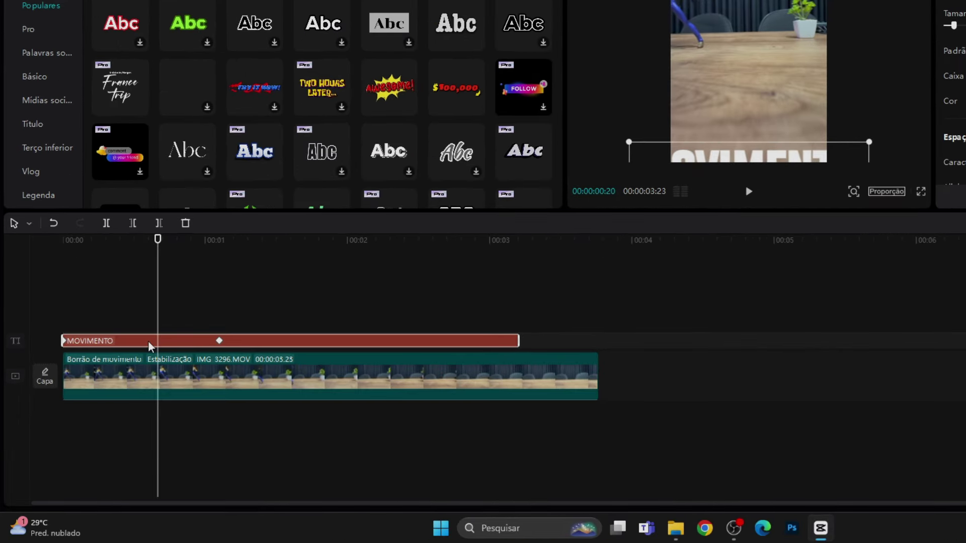
pyautogui.rightClick(116, 388)
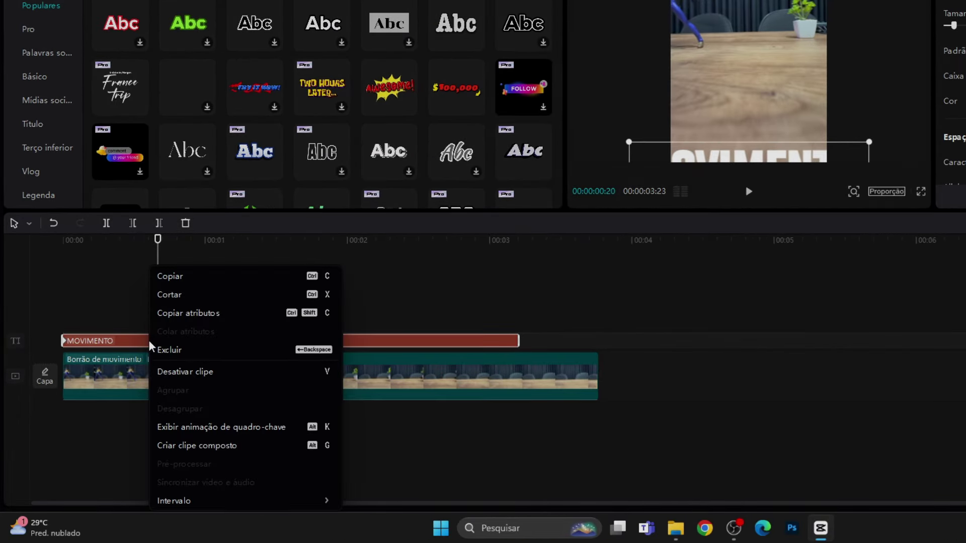
pyautogui.click(216, 447)
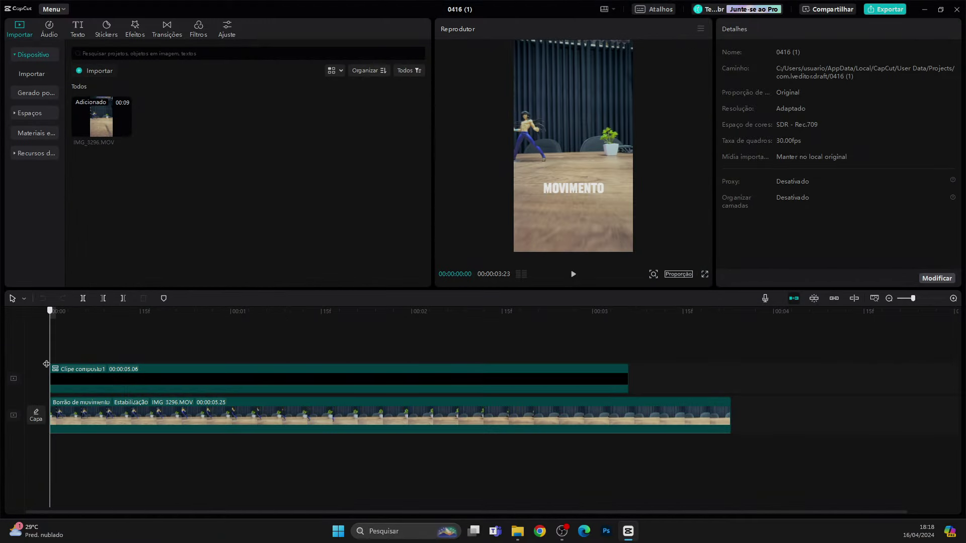
pyautogui.moveTo(47, 363); pyautogui.dragTo(148, 367)
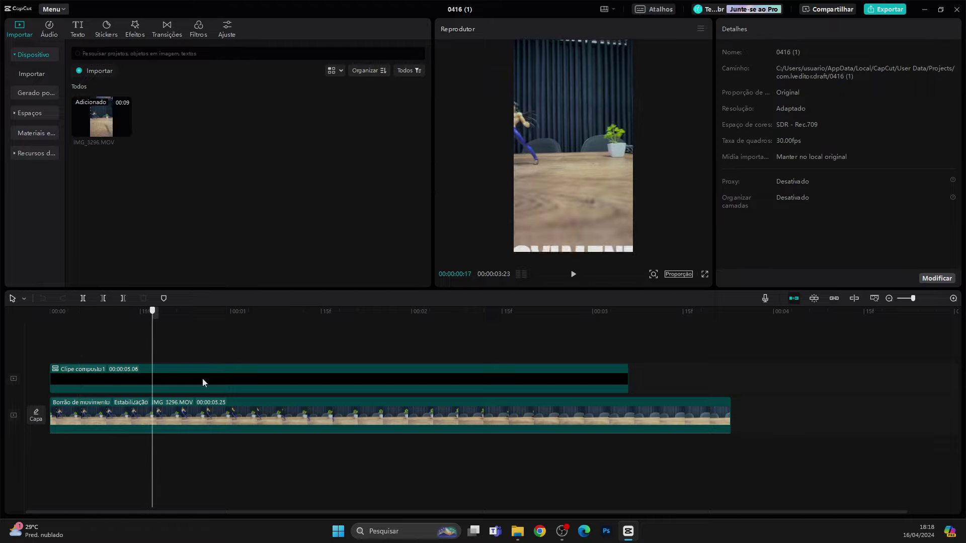
# Turn on motion blur (Borrão de movimento) for the MOVIMENTO compound clip
pyautogui.click(112, 378)
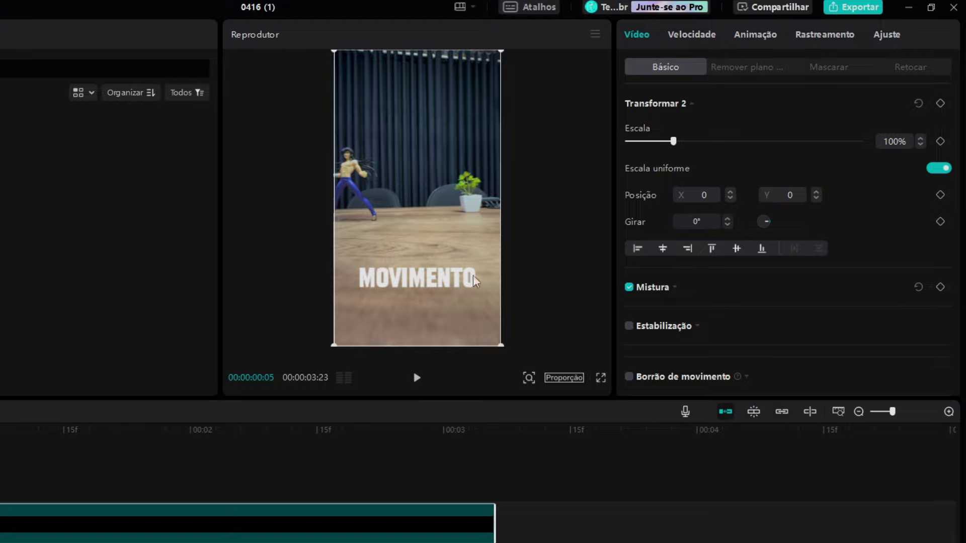
pyautogui.scroll(-1, 654, 343)
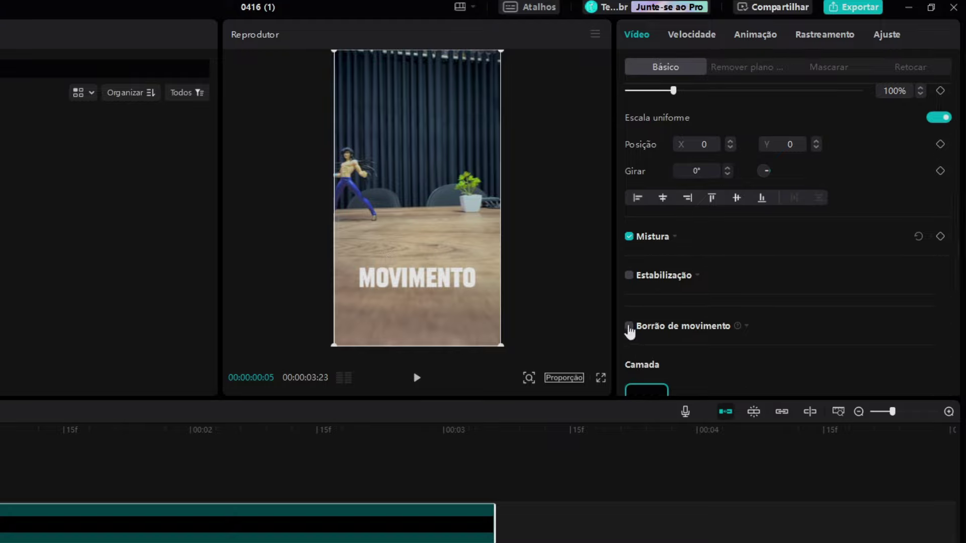
pyautogui.click(629, 327)
pyautogui.scroll(-1, 780, 348)
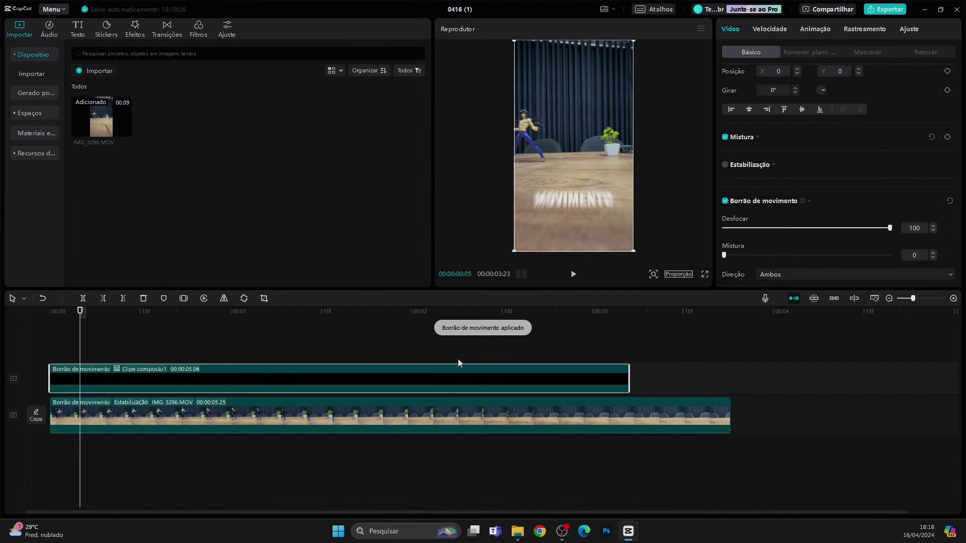
# Check the blurred title by scrubbing through the opening and playing it in full screen from 00:00:00:00
pyautogui.moveTo(81, 325); pyautogui.dragTo(258, 352)
pyautogui.moveTo(196, 333); pyautogui.dragTo(29, 338)
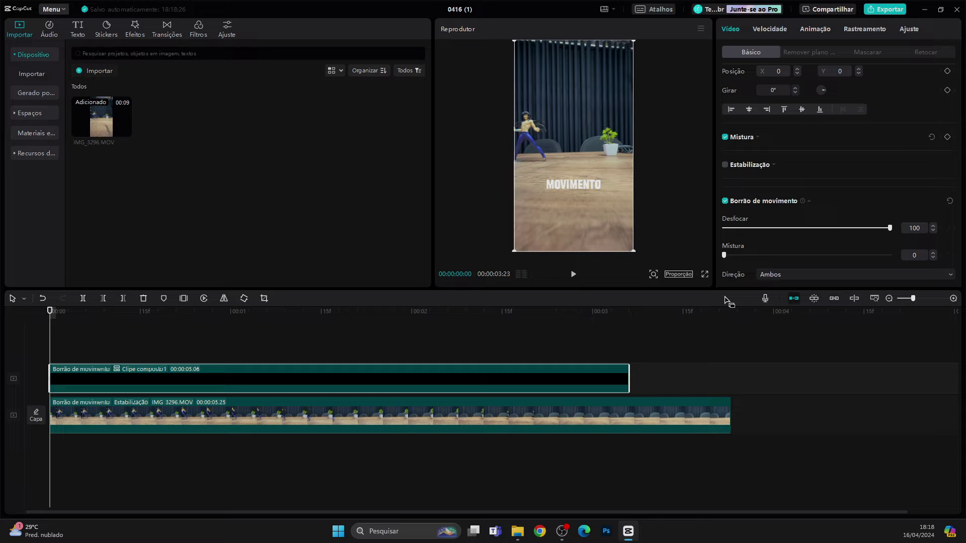
pyautogui.click(705, 275)
pyautogui.press('space')
pyautogui.press('Escape')
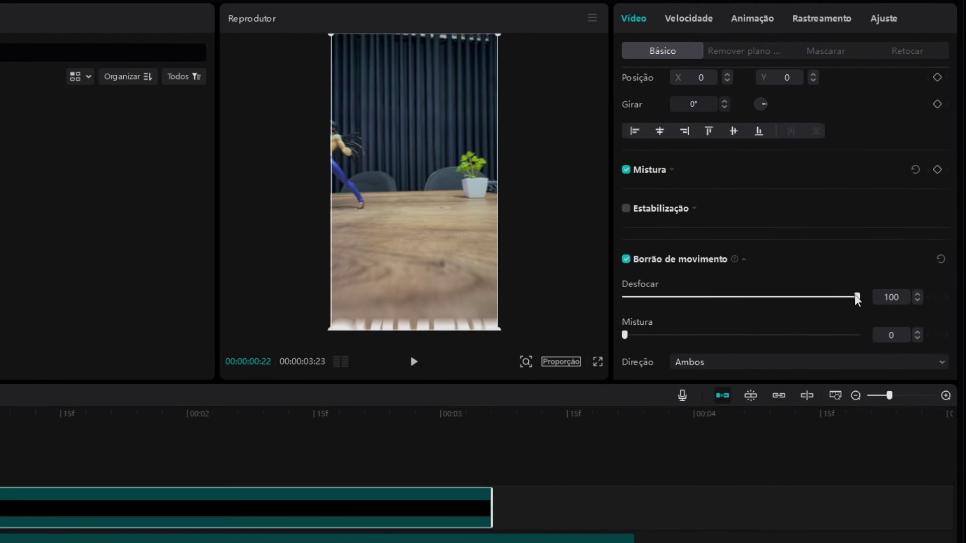
# Set the compound clip's motion blur strength (Desfocar) to 73 and preview the opening in full screen
pyautogui.moveTo(890, 228); pyautogui.dragTo(835, 229)
pyautogui.moveTo(778, 298); pyautogui.dragTo(759, 297)
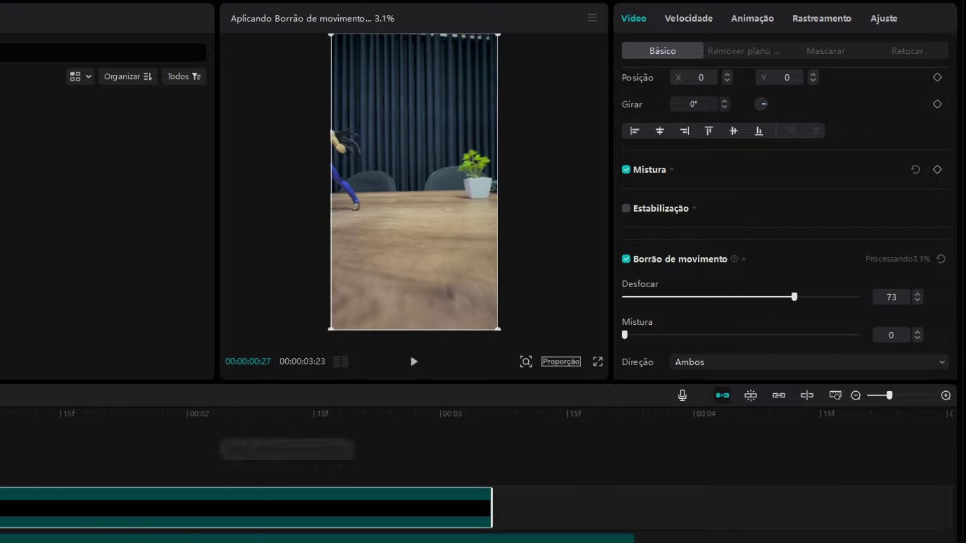
pyautogui.press('Home')
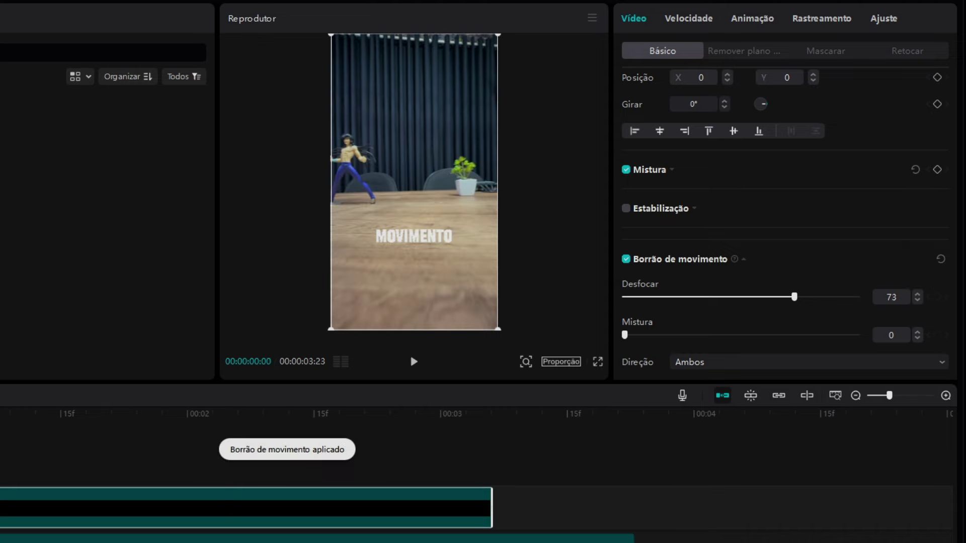
pyautogui.click(598, 362)
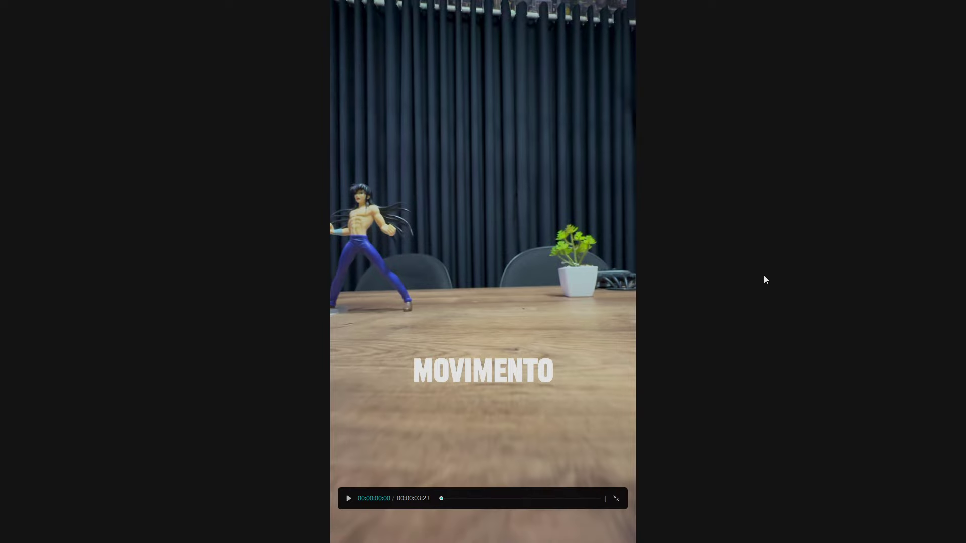
pyautogui.press('space')
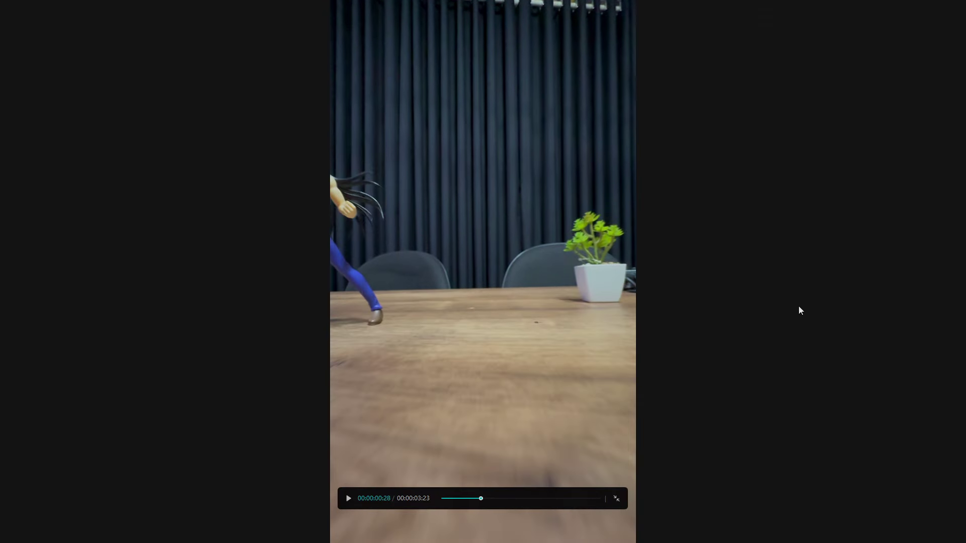
pyautogui.press('Escape')
# Replay the opening several times in the preview, returning to 00:00:00:00, to judge the title's motion blur
pyautogui.click(78, 318)
pyautogui.press('space')
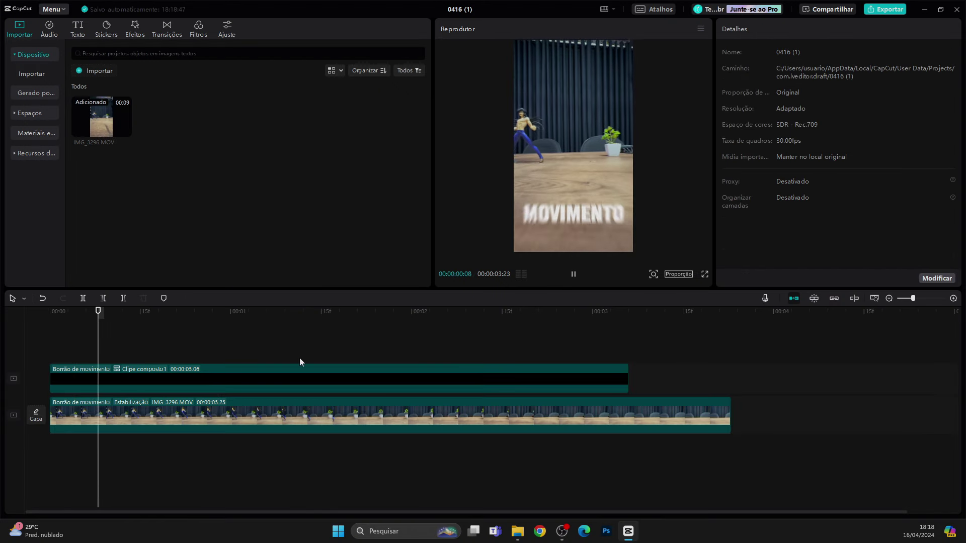
pyautogui.hotkey('ctrl', 'shift', 'f')
pyautogui.press('Escape')
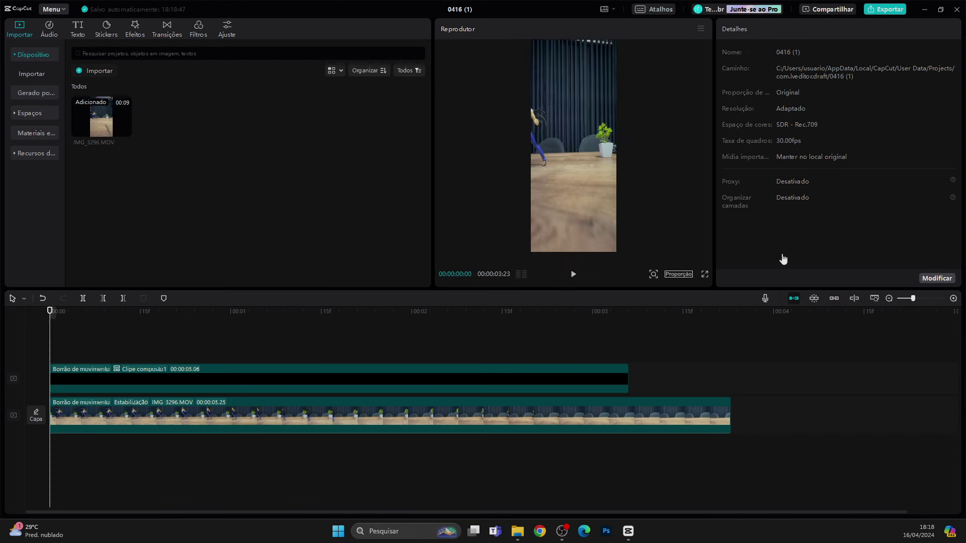
pyautogui.press('space')
pyautogui.moveTo(251, 332); pyautogui.dragTo(12, 346)
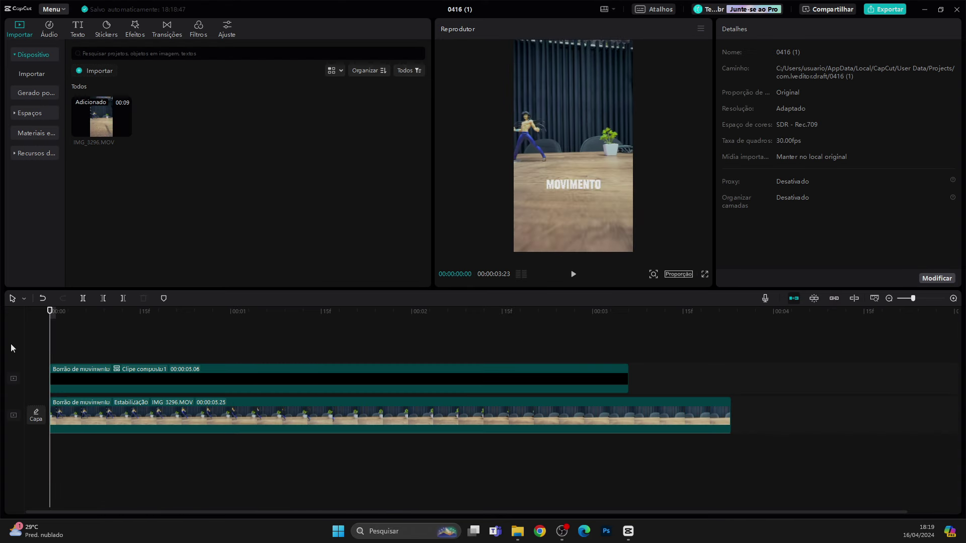
pyautogui.press('space')
pyautogui.press('space')
# Replay the title movement in full screen from the beginning up to about 00:00:00:26
pyautogui.hotkey('ctrl', 'shift', 'f')
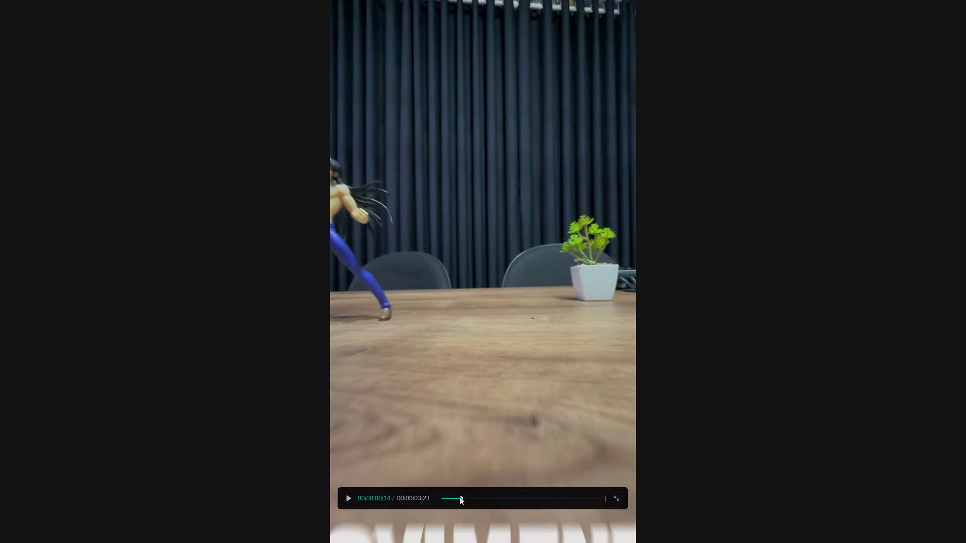
pyautogui.moveTo(461, 499); pyautogui.dragTo(427, 500)
pyautogui.press('space')
pyautogui.press('space')
pyautogui.press('Escape')
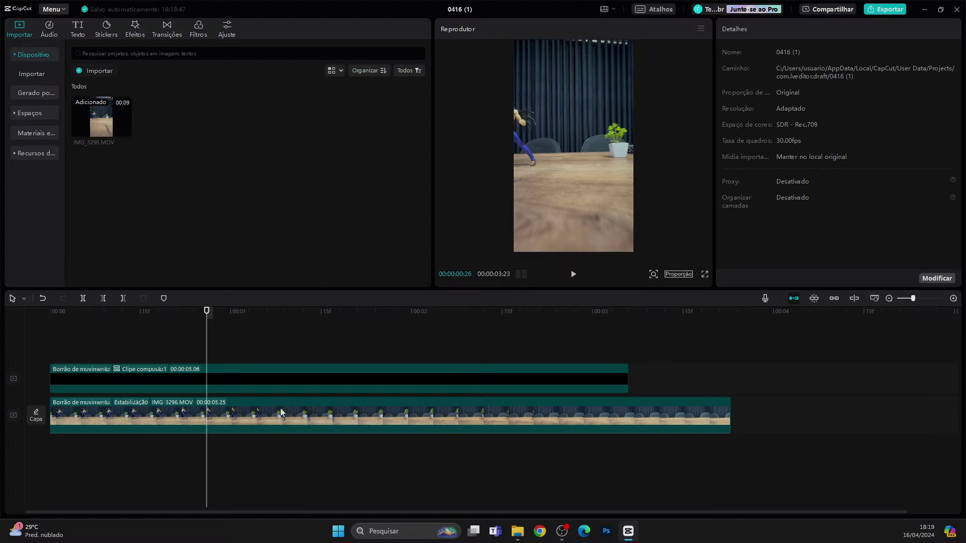
# Play the opening once more from 00:00:00:00 to about 00:00:00:17 in the normal preview
pyautogui.moveTo(208, 320); pyautogui.dragTo(46, 327)
pyautogui.press('space')
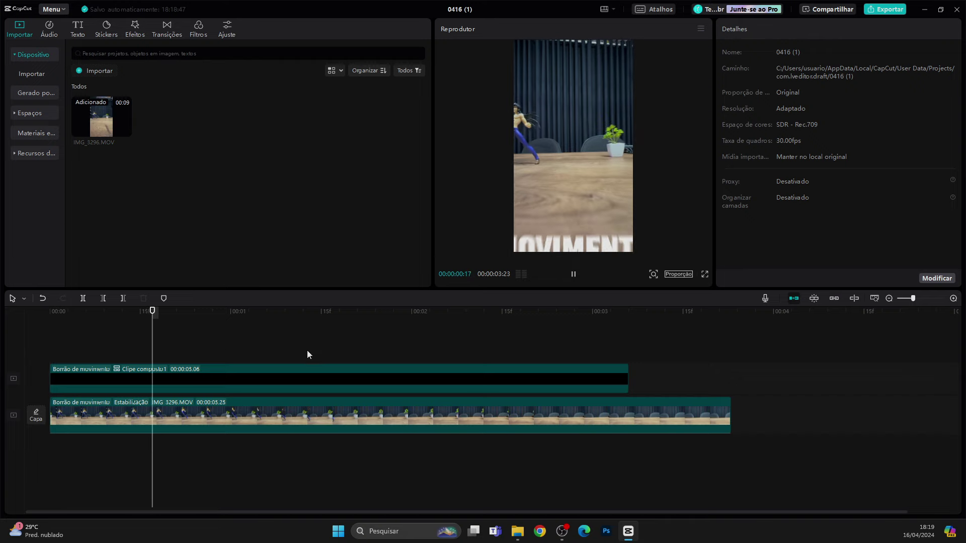
pyautogui.press('space')
# Select the compound clip, go to 00:00:00:05 and review its motion blur settings
pyautogui.click(292, 380)
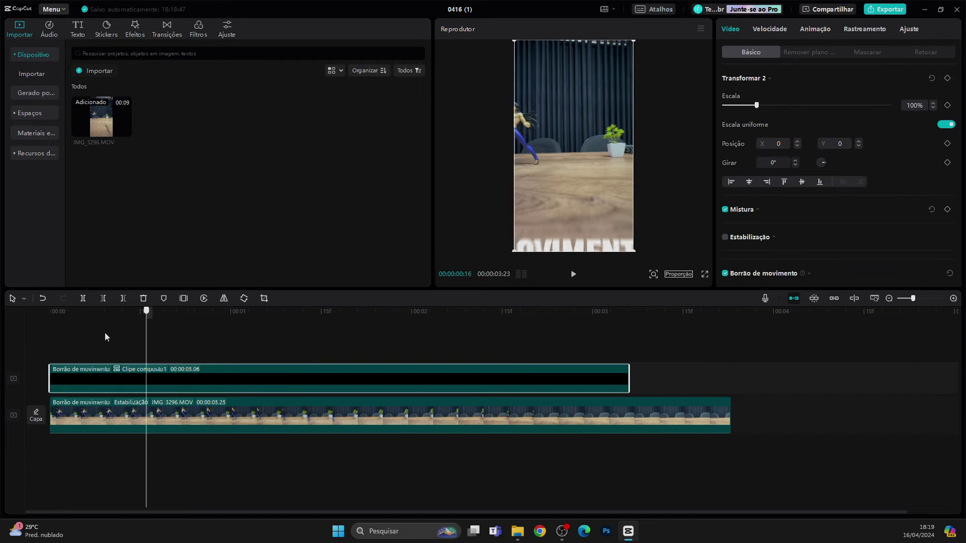
pyautogui.moveTo(105, 337); pyautogui.dragTo(80, 352)
pyautogui.scroll(-1, 747, 244)
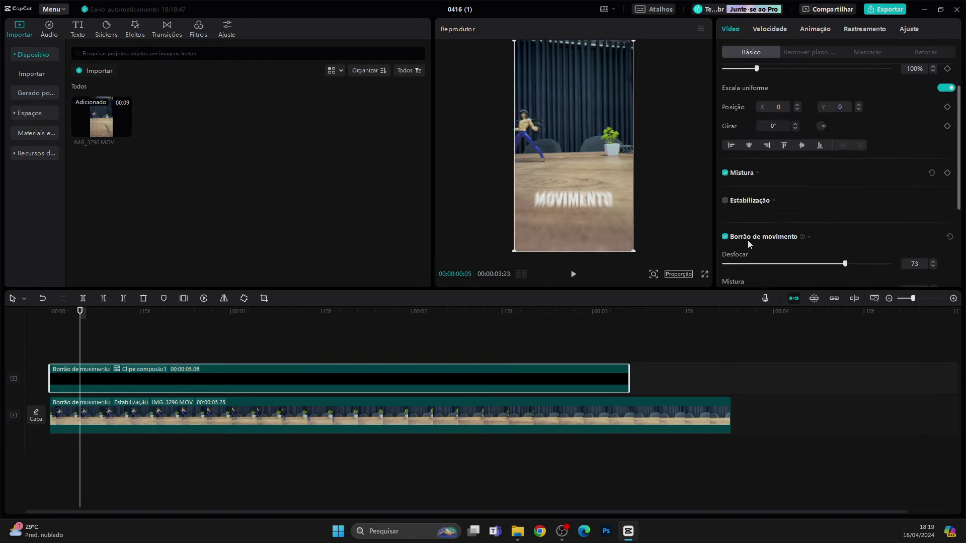
pyautogui.scroll(-3, 748, 240)
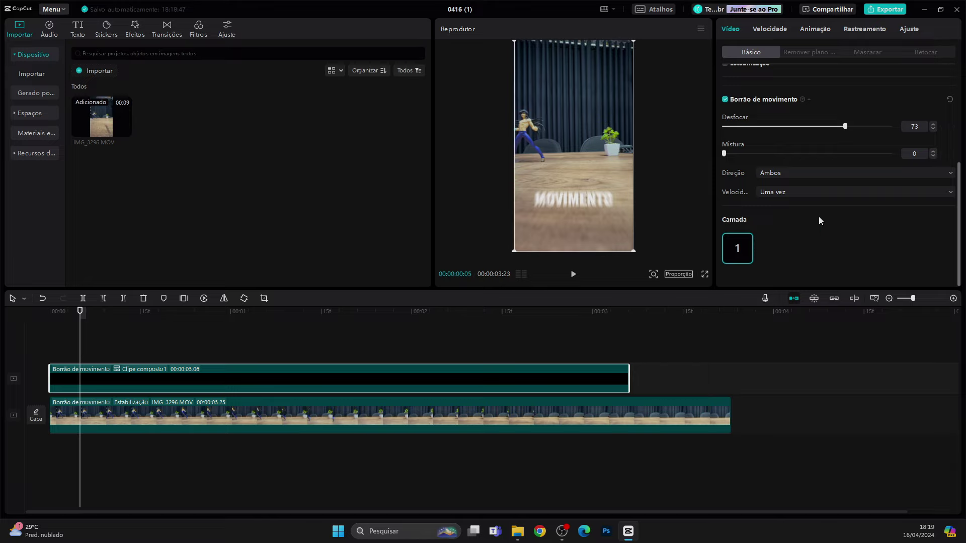
pyautogui.scroll(3, 819, 221)
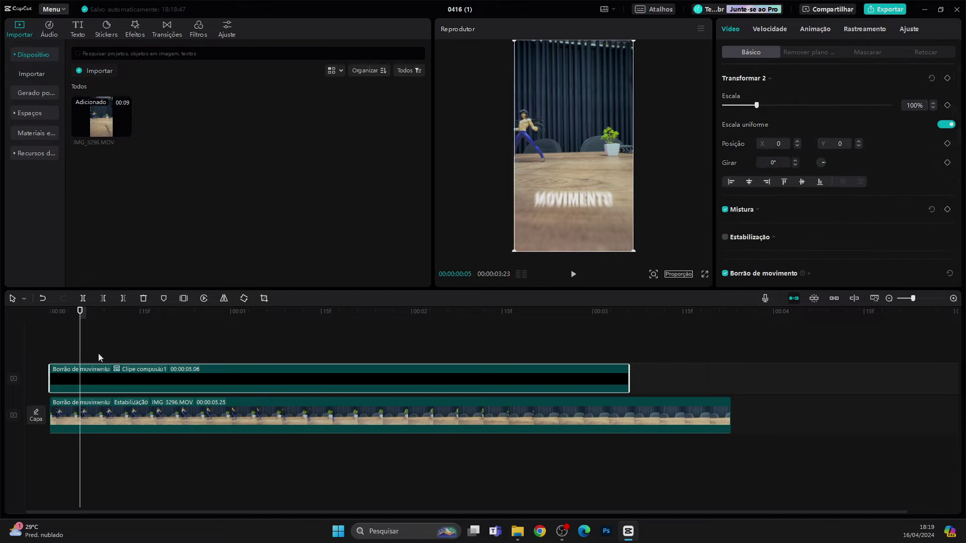
# Move to 00:00:00:09 and break the compound clip back into the original MOVIMENTO text clip
pyautogui.moveTo(88, 348)
pyautogui.mouseDown()
pyautogui.moveTo(52, 342)
pyautogui.moveTo(272, 356)
pyautogui.moveTo(197, 337)
pyautogui.moveTo(52, 342)
pyautogui.moveTo(157, 347)
pyautogui.moveTo(106, 350)
pyautogui.mouseUp()
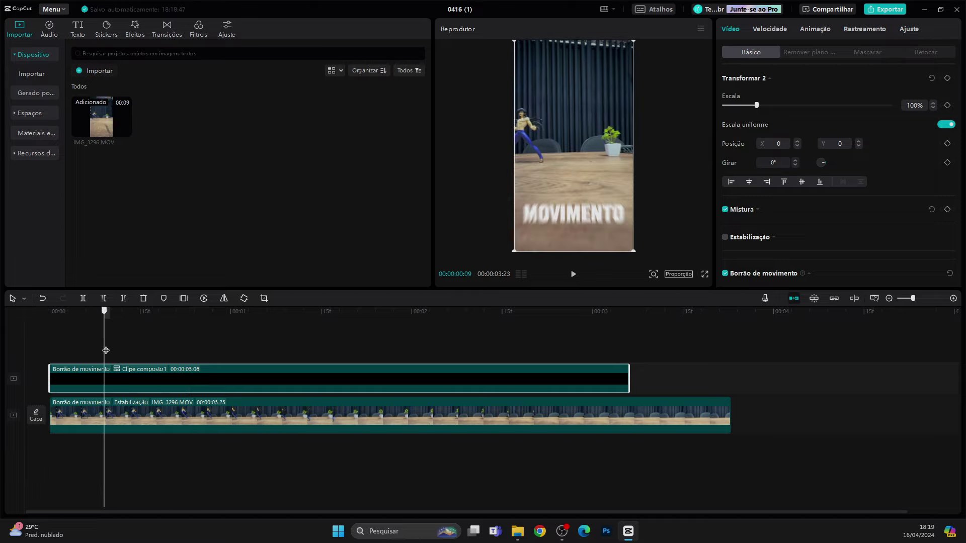
pyautogui.rightClick(189, 381)
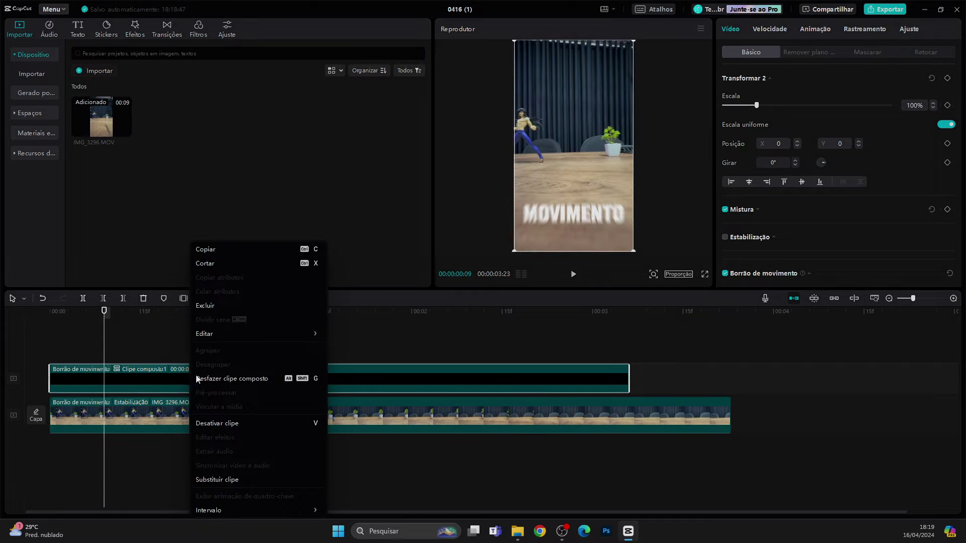
pyautogui.click(229, 383)
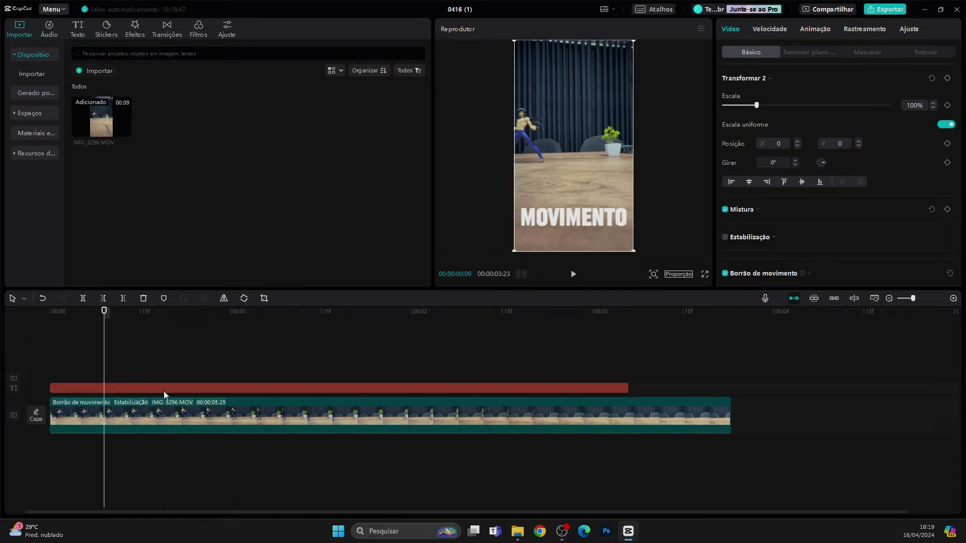
# Select the MOVIMENTO text clip and look through its basic text properties
pyautogui.click(177, 389)
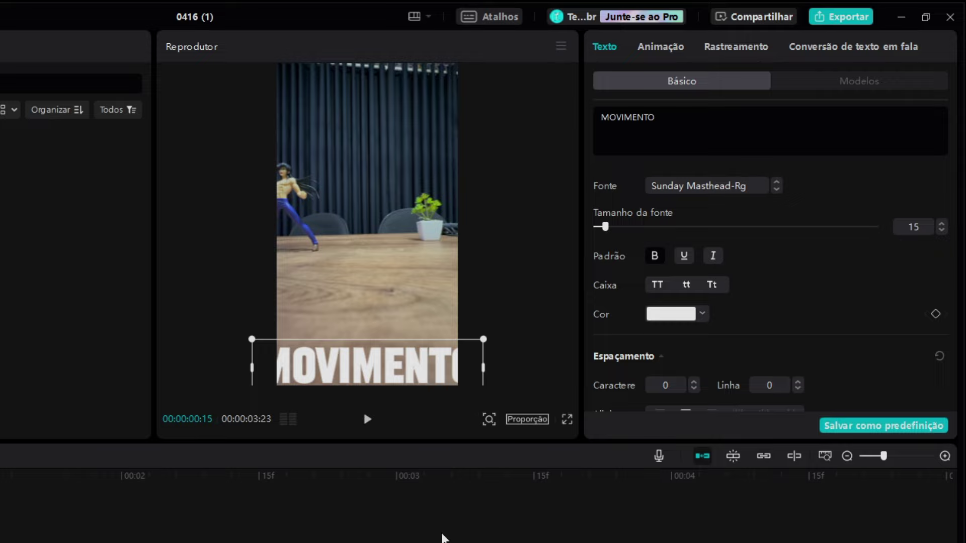
pyautogui.scroll(-5, 805, 216)
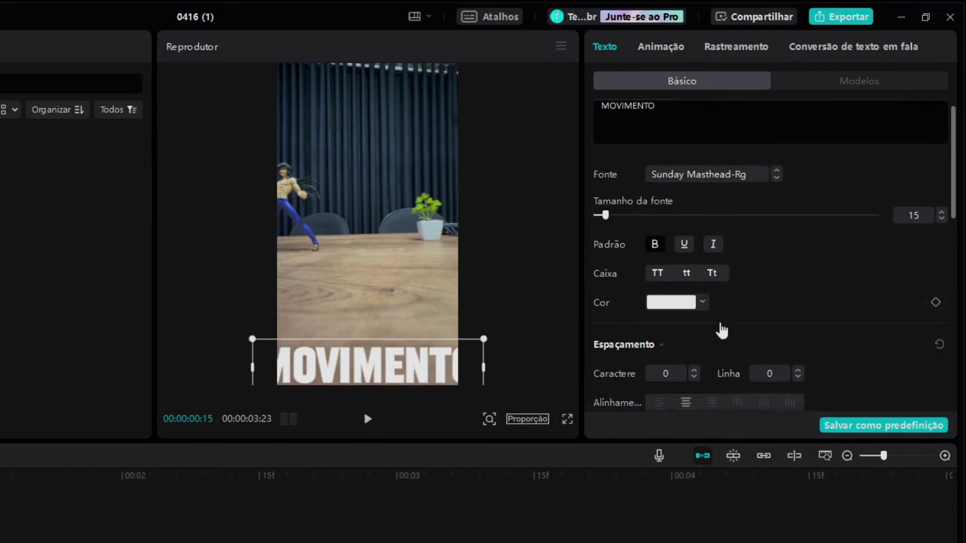